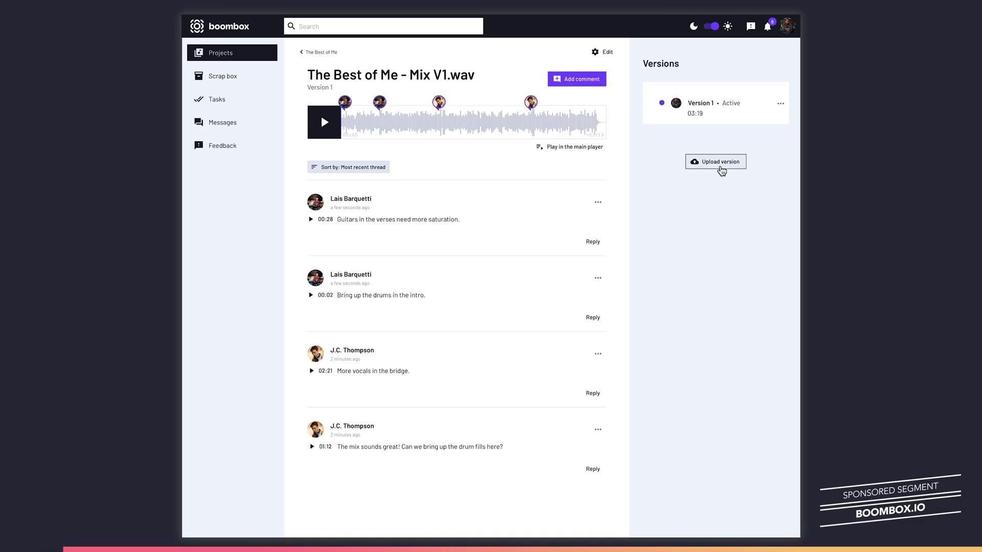
Step: Upload the V2 mix WAV as a new version and start a project named 'The Best of Me'
{"action": "left_click", "coordinate": [719, 163]}
{"action": "left_click_drag", "start_coordinate": [593, 297], "coordinate": [496, 283]}
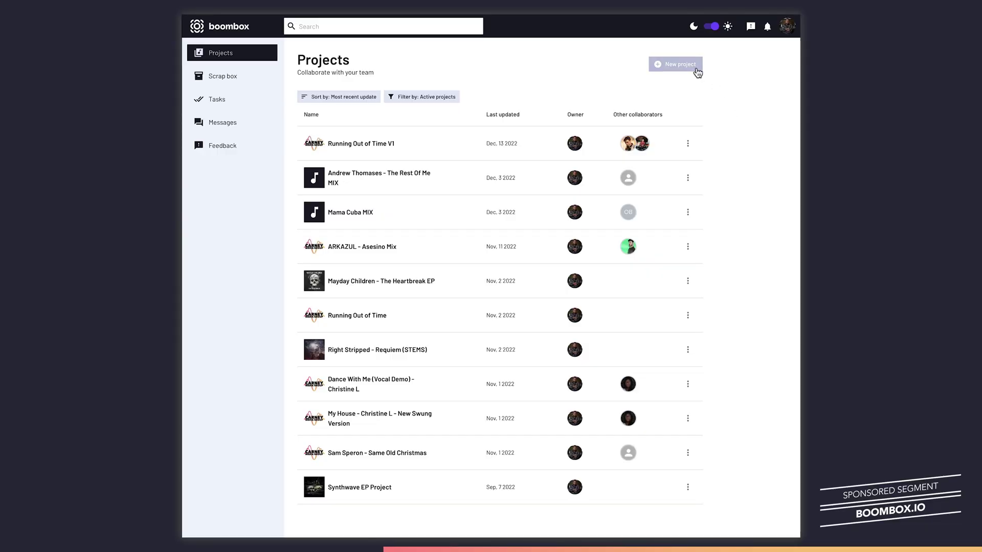
{"action": "left_click", "coordinate": [695, 69]}
{"action": "type", "text": "The Best of Me"}
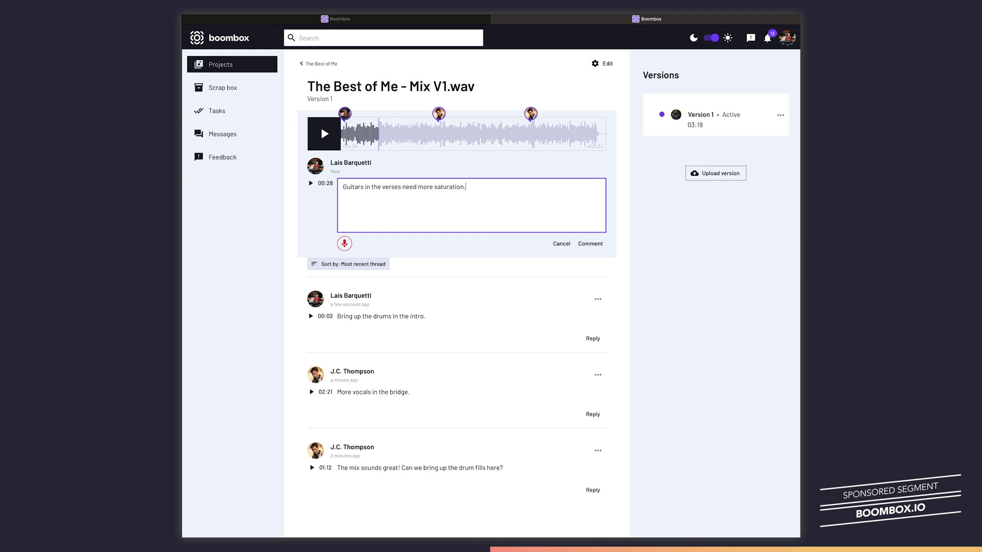
Step: Post the comment asking for more guitar saturation, then set the grouped drum/FX faders so FX1–FX5 read -5.7 dB
{"action": "left_click", "coordinate": [590, 244]}
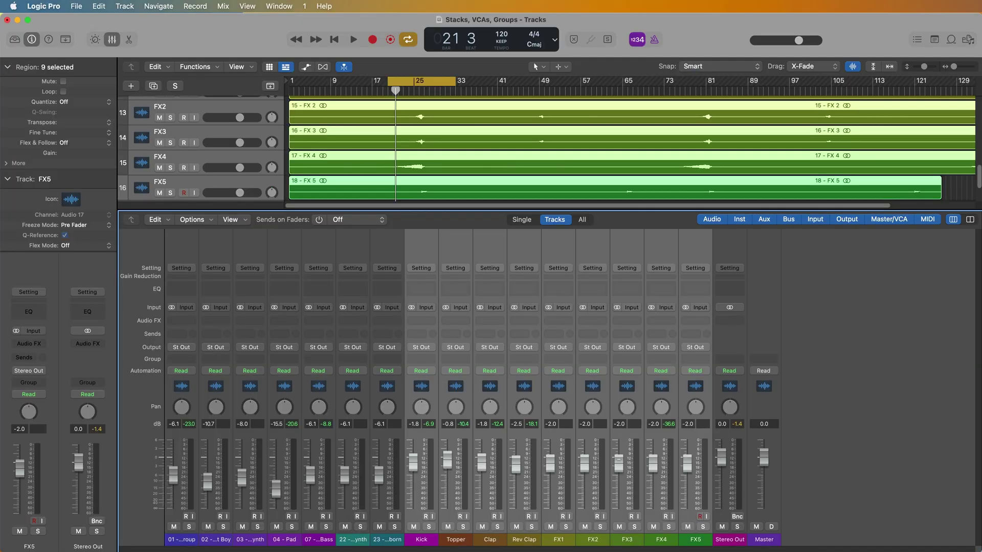
{"action": "mouse_move", "coordinate": [687, 463]}
{"action": "left_mouse_down"}
{"action": "mouse_move", "coordinate": [687, 485]}
{"action": "mouse_move", "coordinate": [687, 471]}
{"action": "left_mouse_up"}
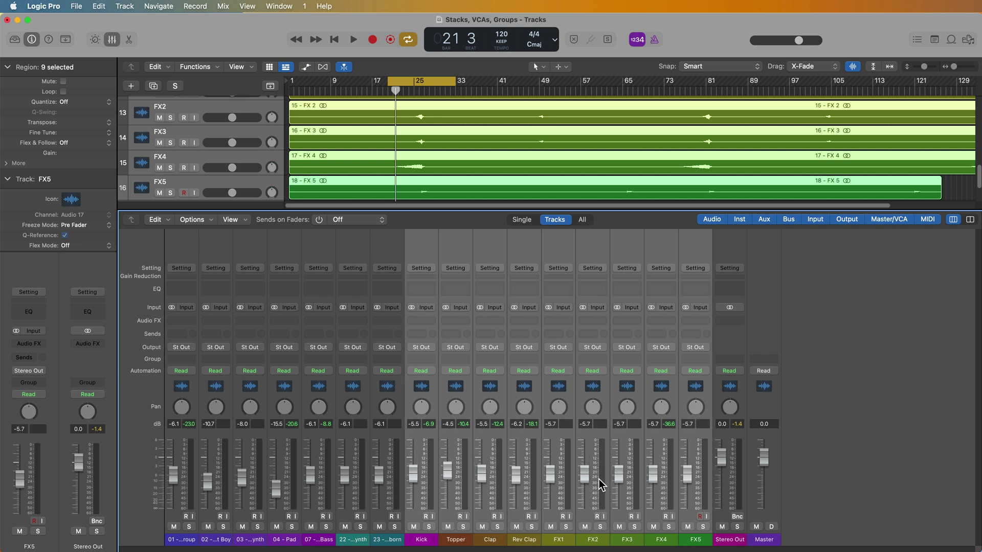
Step: Select Kick through FX5 and raise them together, bringing FX1–FX5 to -3.0 dB and Kick to -2.8 dB
{"action": "left_click", "coordinate": [695, 540]}
{"action": "left_click", "coordinate": [417, 539], "text": "shift"}
{"action": "left_click_drag", "start_coordinate": [581, 473], "coordinate": [580, 461]}
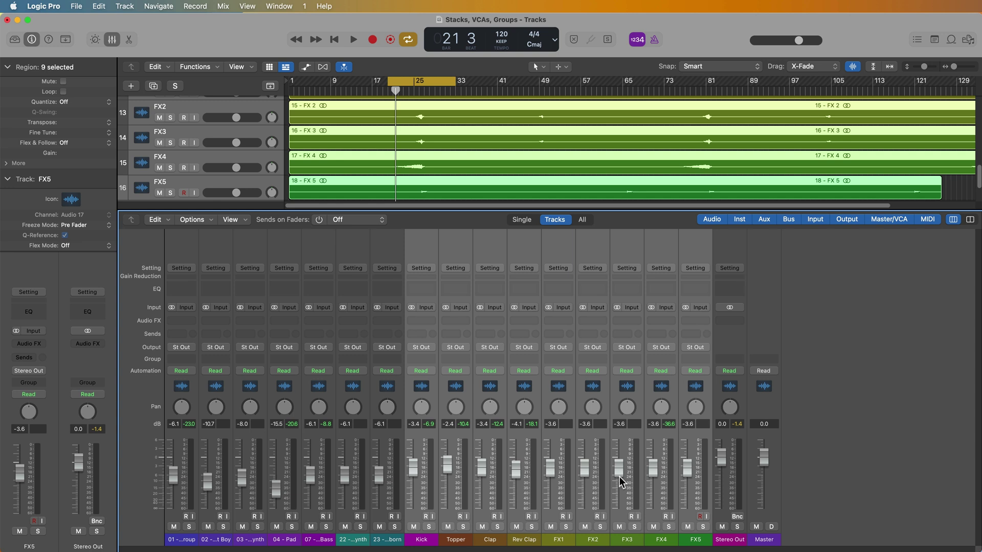
{"action": "left_click_drag", "start_coordinate": [620, 473], "coordinate": [616, 463]}
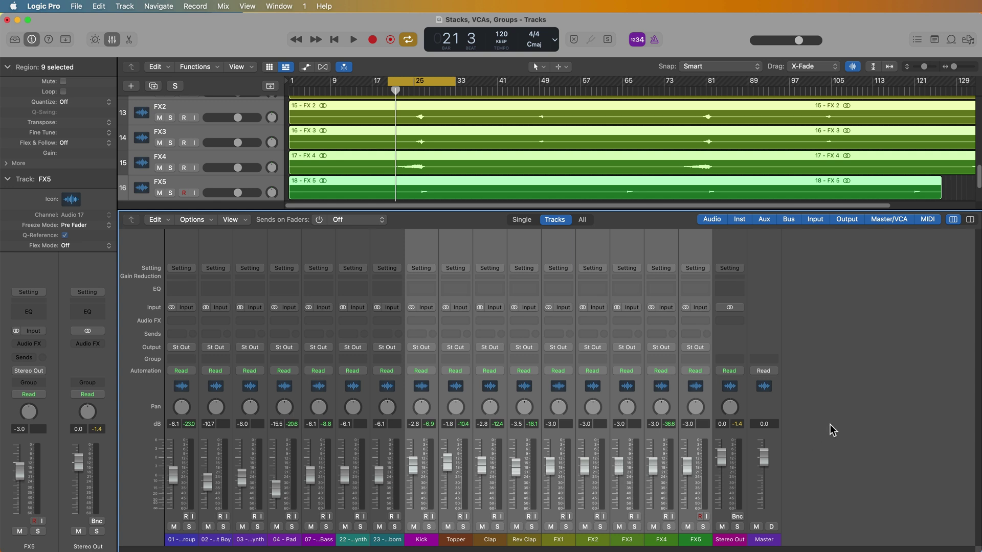
Step: Create a summing track stack, Sum 1, from the nine selected Kick through FX5 tracks
{"action": "left_click", "coordinate": [125, 7]}
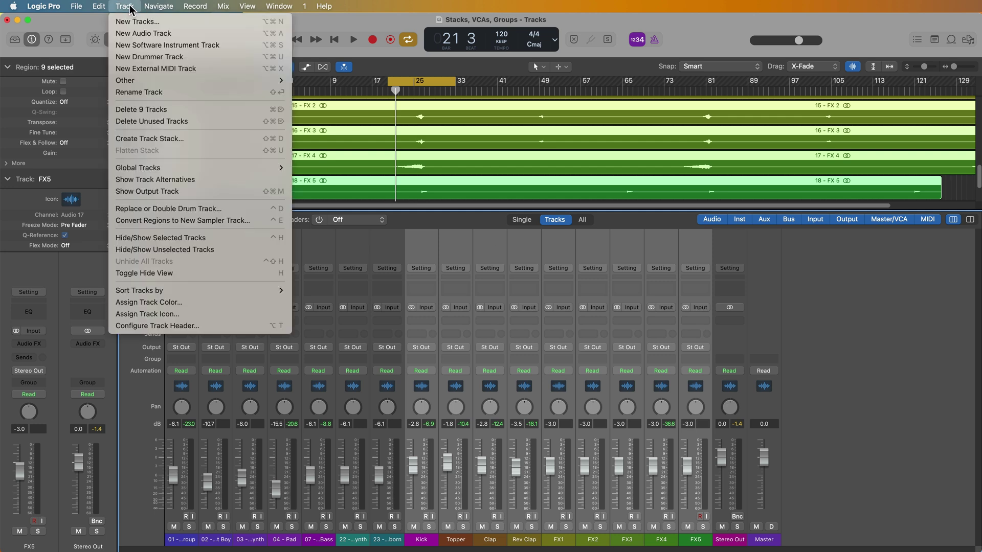
{"action": "left_click", "coordinate": [156, 137]}
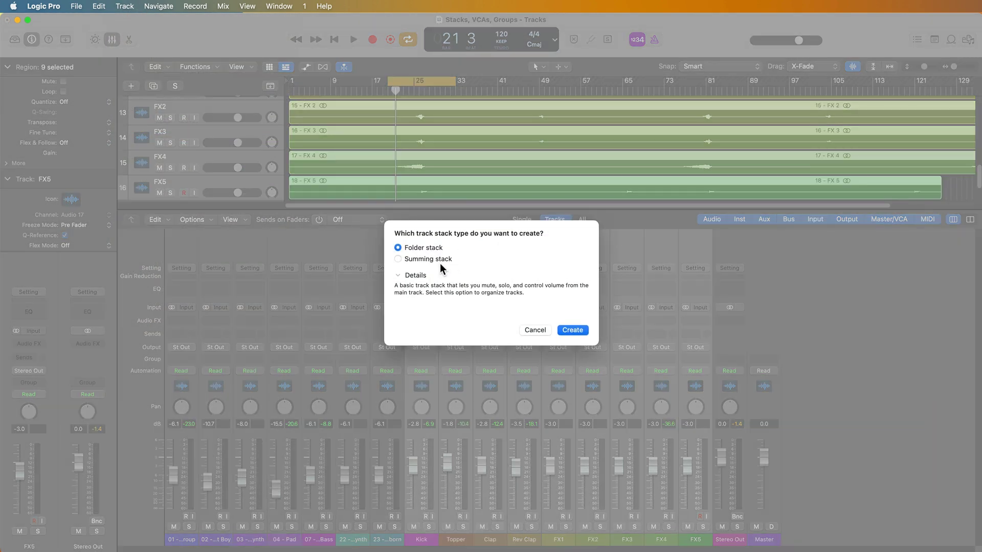
{"action": "left_click", "coordinate": [437, 259]}
{"action": "left_click", "coordinate": [571, 330]}
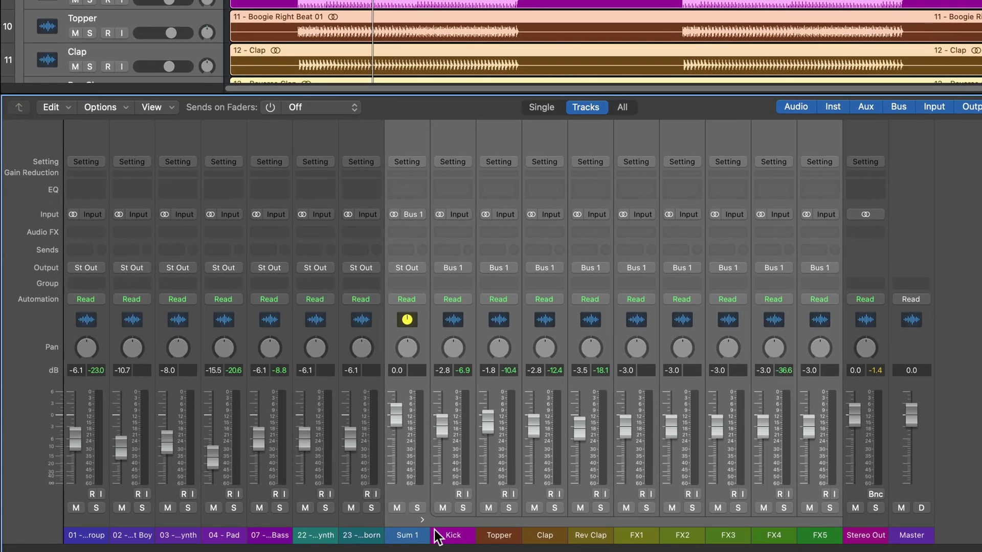
Step: Collapse and re-expand the Sum 1 stack, reselect Kick through FX5, then select the Sum 1 strip
{"action": "left_click", "coordinate": [423, 520]}
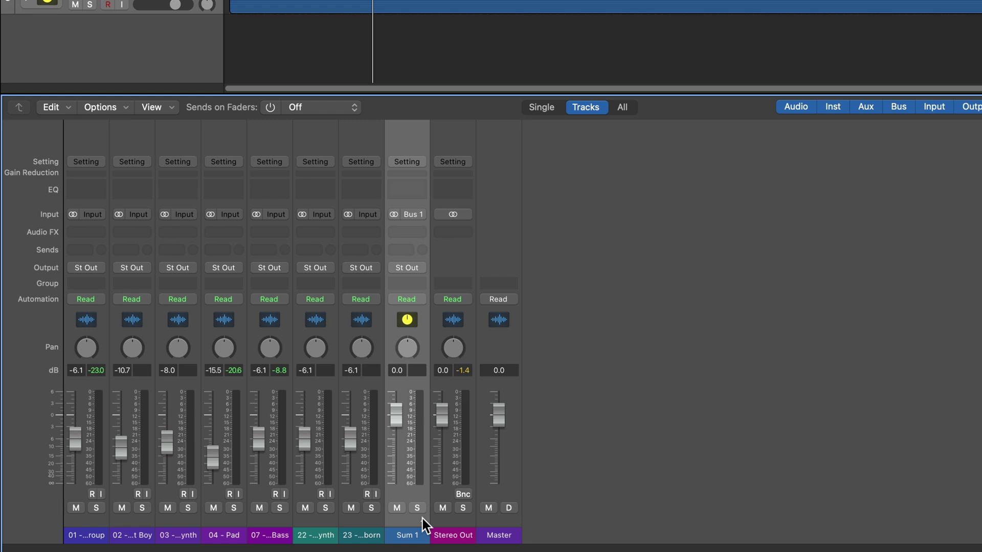
{"action": "left_click", "coordinate": [422, 519]}
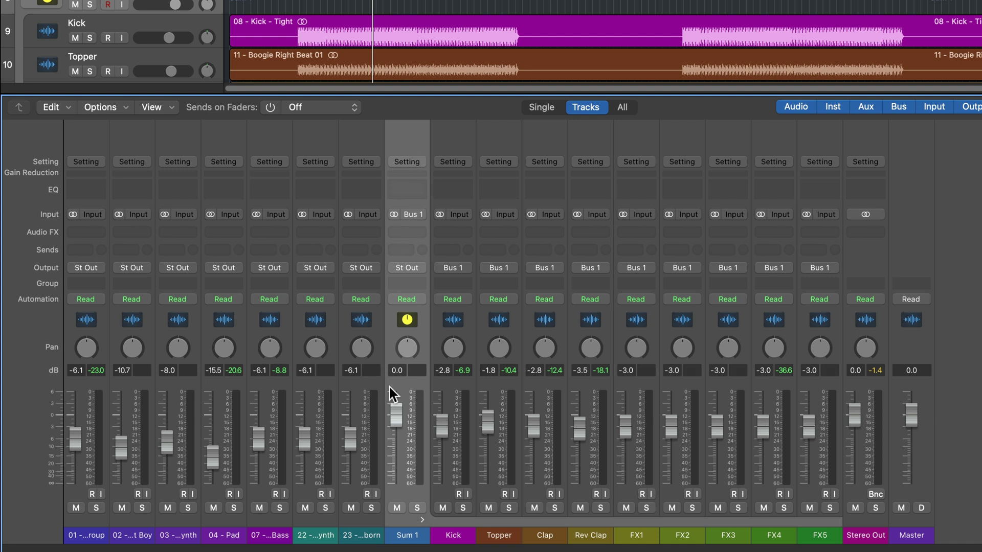
{"action": "left_click", "coordinate": [453, 536]}
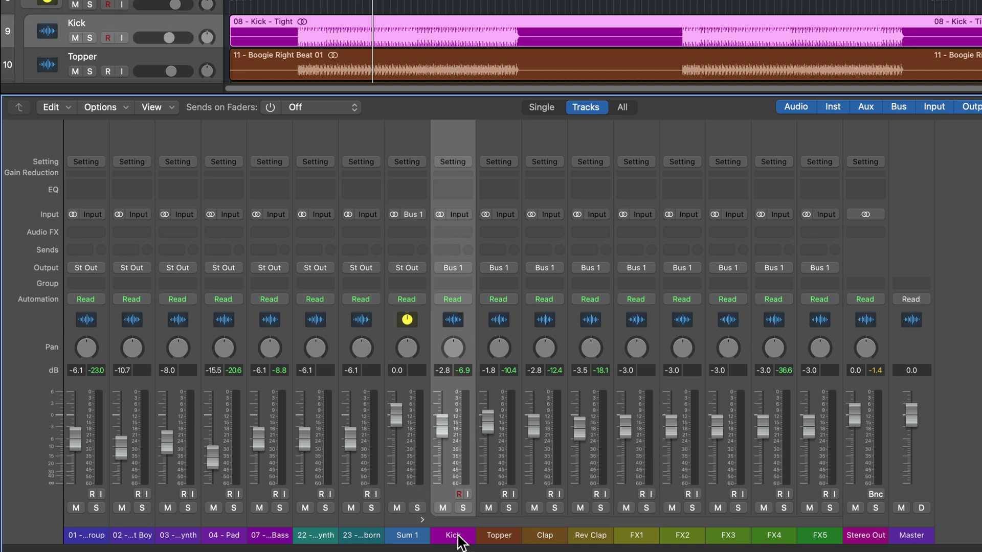
{"action": "left_click", "coordinate": [819, 537], "text": "shift"}
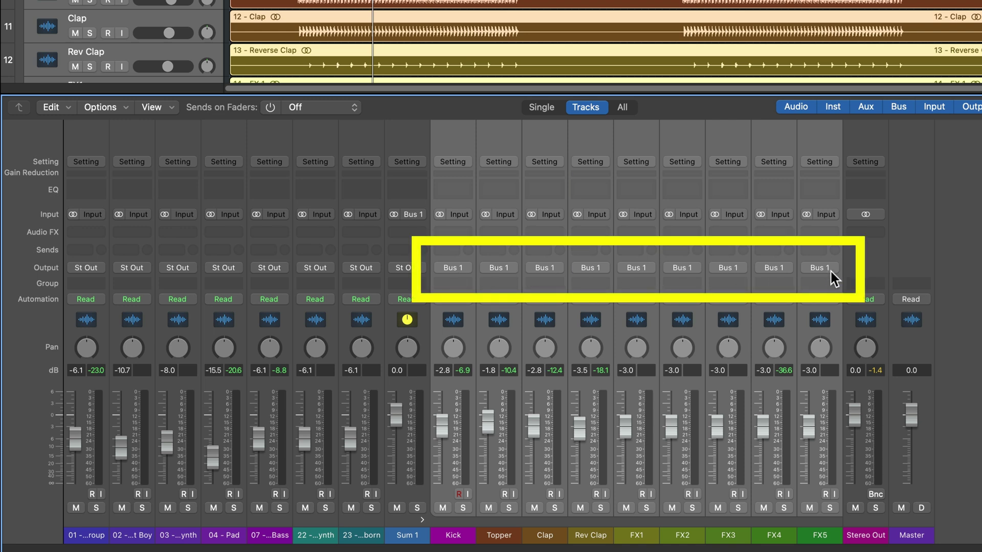
{"action": "left_click", "coordinate": [416, 534]}
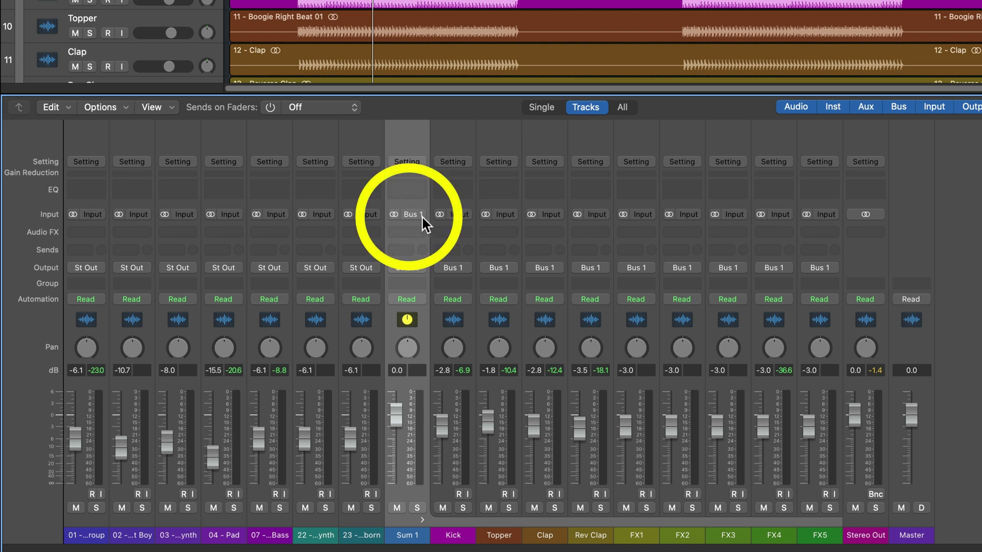
{"action": "left_click", "coordinate": [450, 533]}
{"action": "left_click", "coordinate": [814, 530], "text": "shift"}
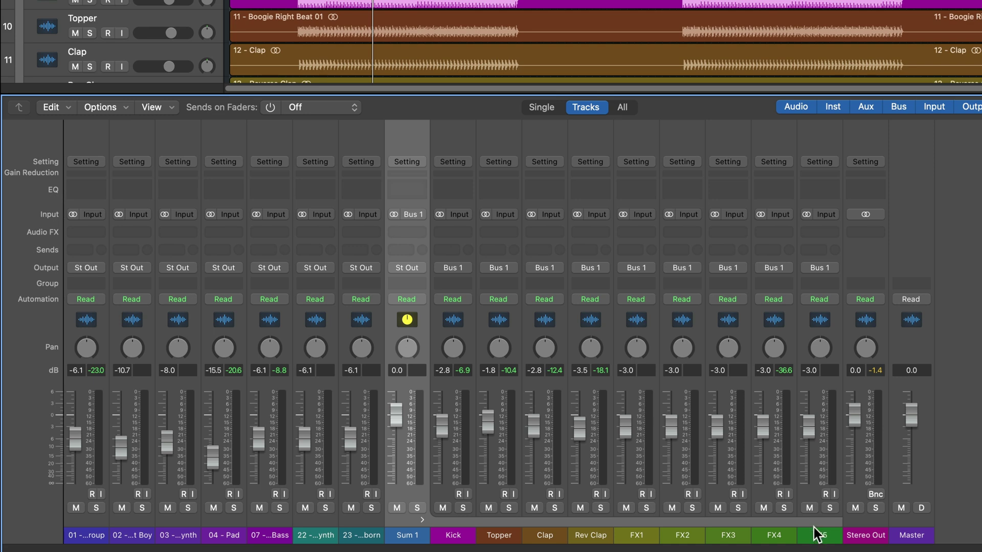
{"action": "left_click", "coordinate": [814, 530]}
{"action": "left_click", "coordinate": [456, 532], "text": "shift"}
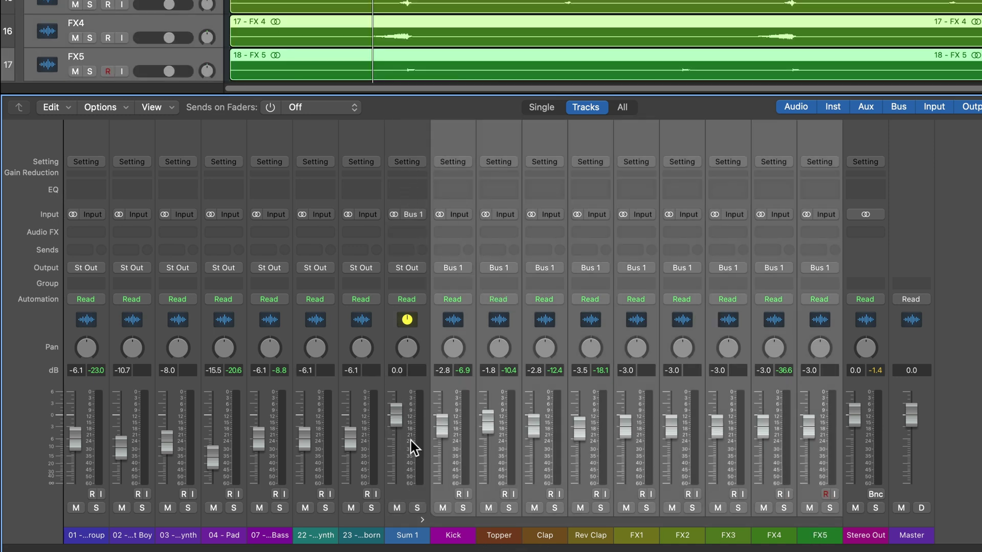
{"action": "left_click", "coordinate": [407, 535]}
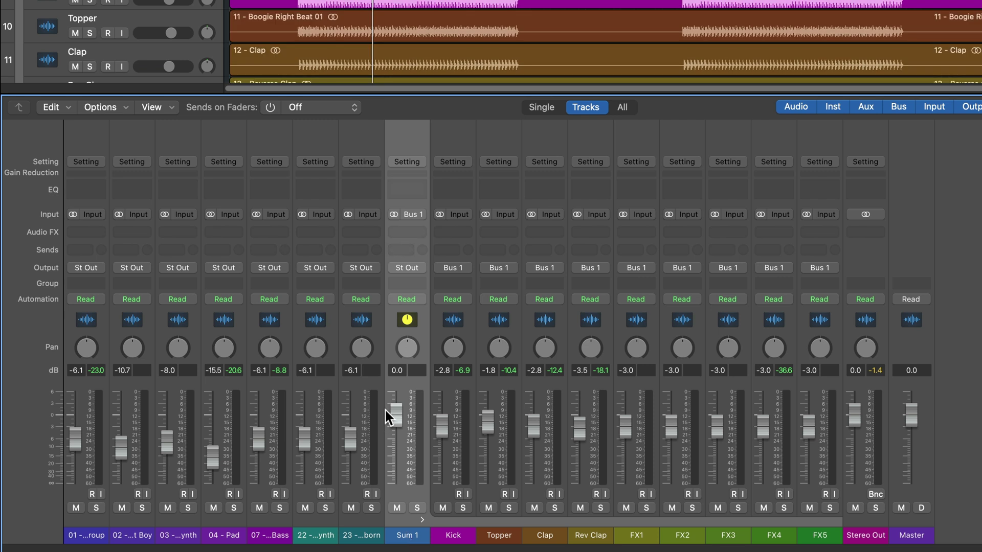
Step: Play the song while setting the Sum 1 stack level to 0.3 dB, briefly soloing Sum 1
{"action": "left_click_drag", "start_coordinate": [397, 415], "coordinate": [396, 452]}
{"action": "key", "text": "space"}
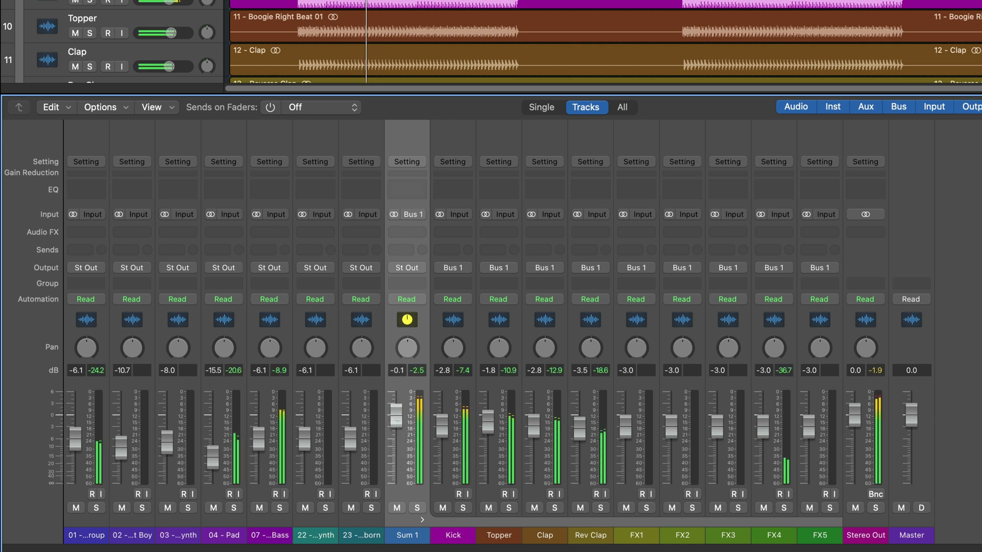
{"action": "mouse_move", "coordinate": [398, 421]}
{"action": "left_mouse_down"}
{"action": "mouse_move", "coordinate": [398, 468]}
{"action": "mouse_move", "coordinate": [398, 412]}
{"action": "left_mouse_up"}
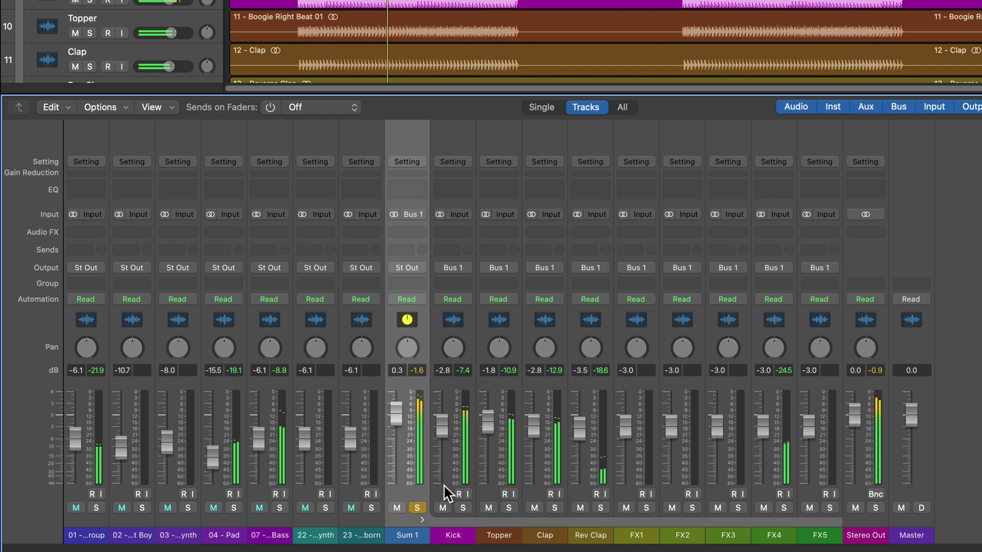
{"action": "key", "text": "ctrl+s"}
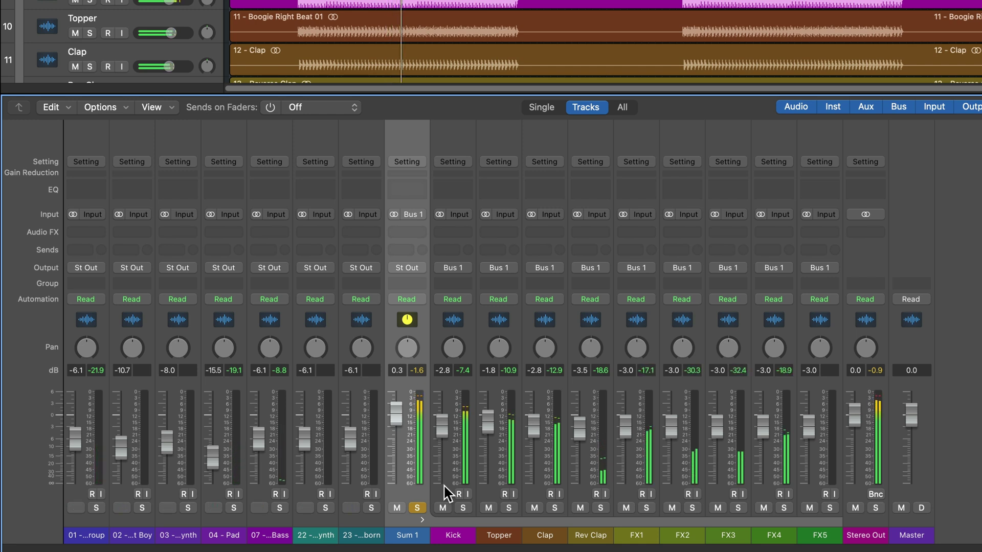
{"action": "key", "text": "ctrl+s"}
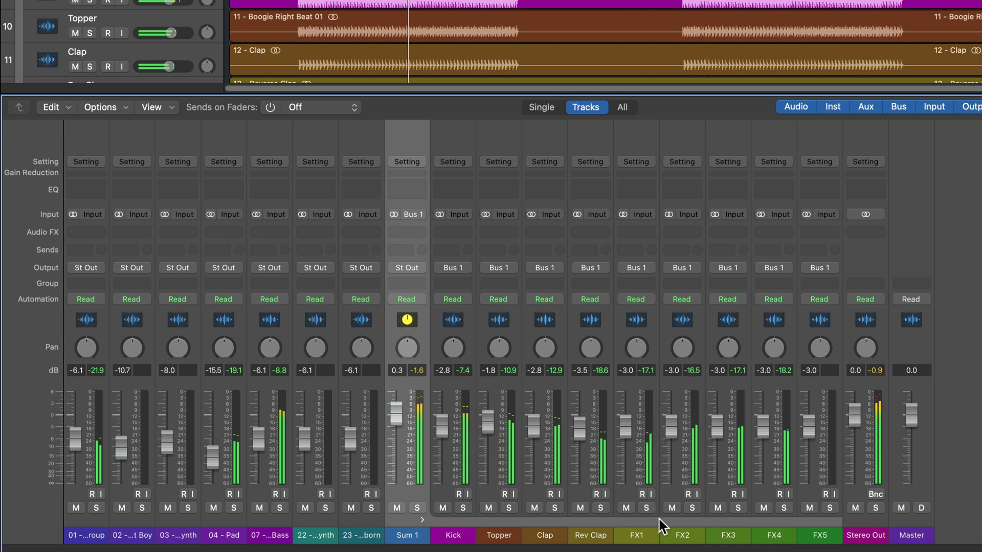
Step: Lower FX1 through FX5 together to -5.6 dB
{"action": "left_click", "coordinate": [647, 534]}
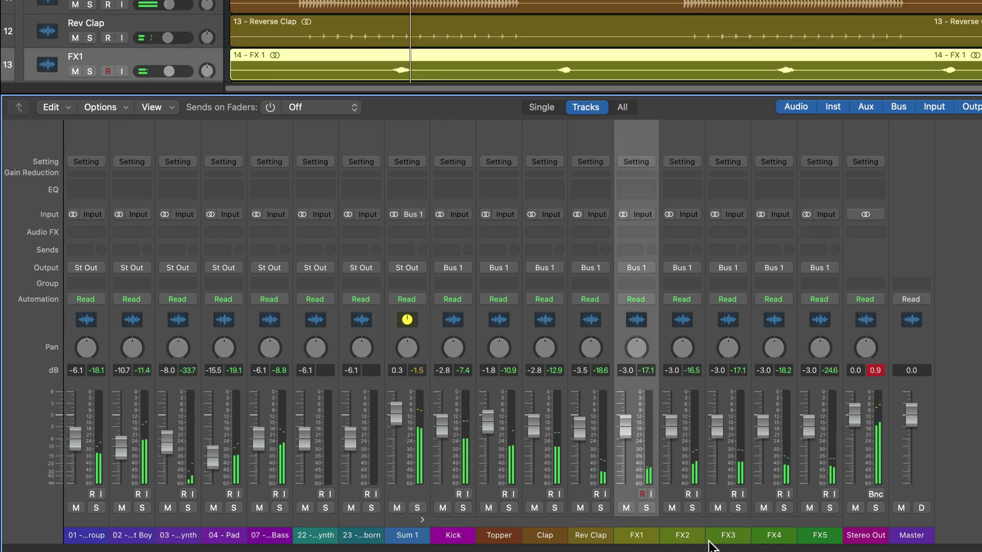
{"action": "left_click", "coordinate": [819, 546], "text": "shift"}
{"action": "left_click_drag", "start_coordinate": [808, 426], "coordinate": [809, 434]}
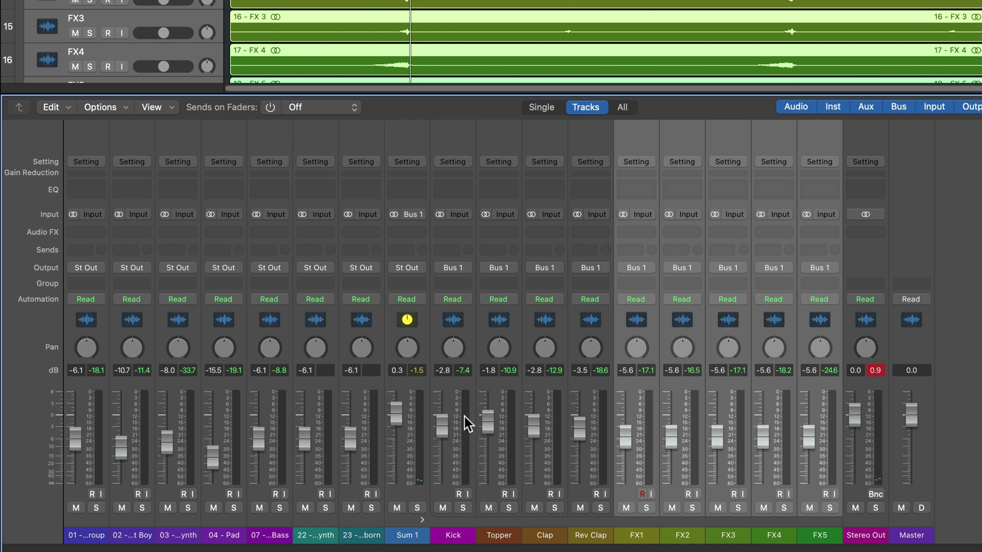
Step: Step the selection through the channel strips from Kick and settle on the Sum 1 aux
{"action": "left_click", "coordinate": [464, 532]}
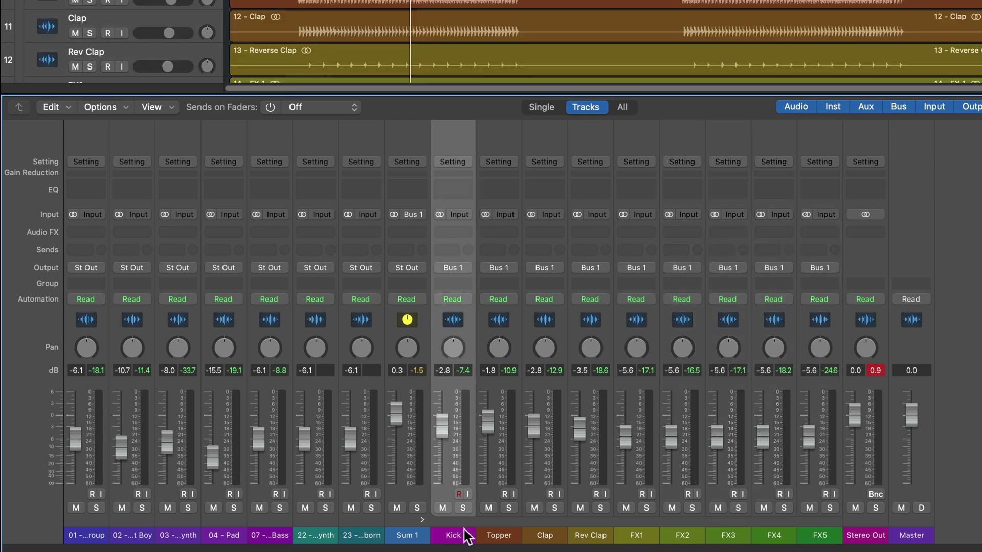
{"action": "key", "text": "Down"}
{"action": "key", "text": "Down"}
{"action": "key", "text": "Down"}
{"action": "key", "text": "Down"}
{"action": "key", "text": "Down"}
{"action": "key", "text": "Down"}
{"action": "key", "text": "Down"}
{"action": "key", "text": "Down"}
{"action": "key", "text": "Up"}
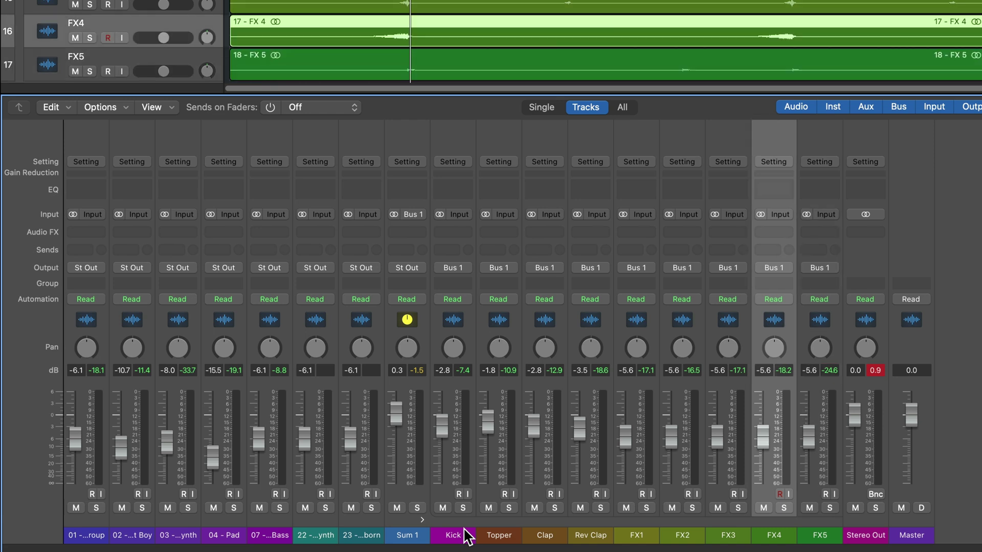
{"action": "key", "text": "Up"}
{"action": "left_click", "coordinate": [417, 532]}
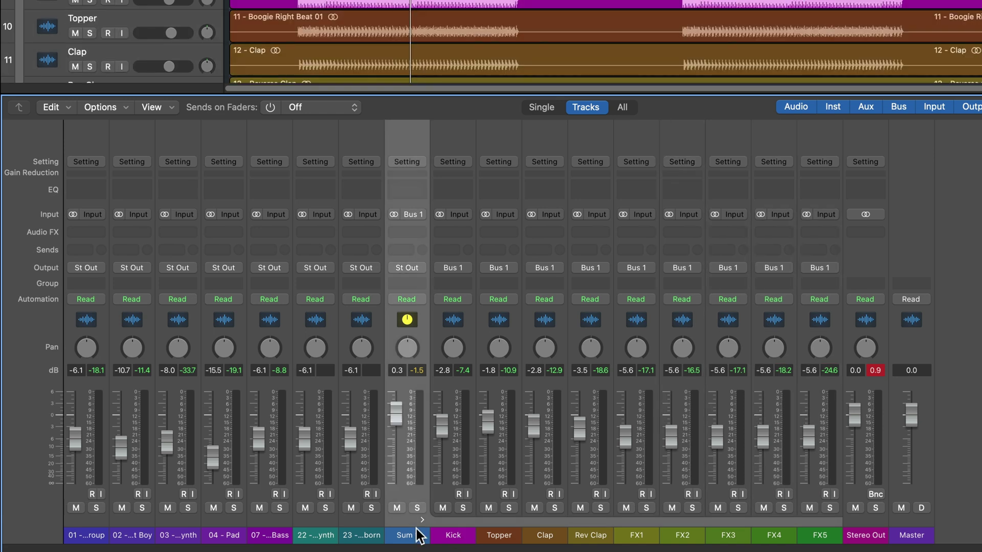
Step: Insert a stereo Channel EQ on Sum 1 and give it a broad +3.1 dB boost around 1560 Hz
{"action": "left_click", "coordinate": [416, 231]}
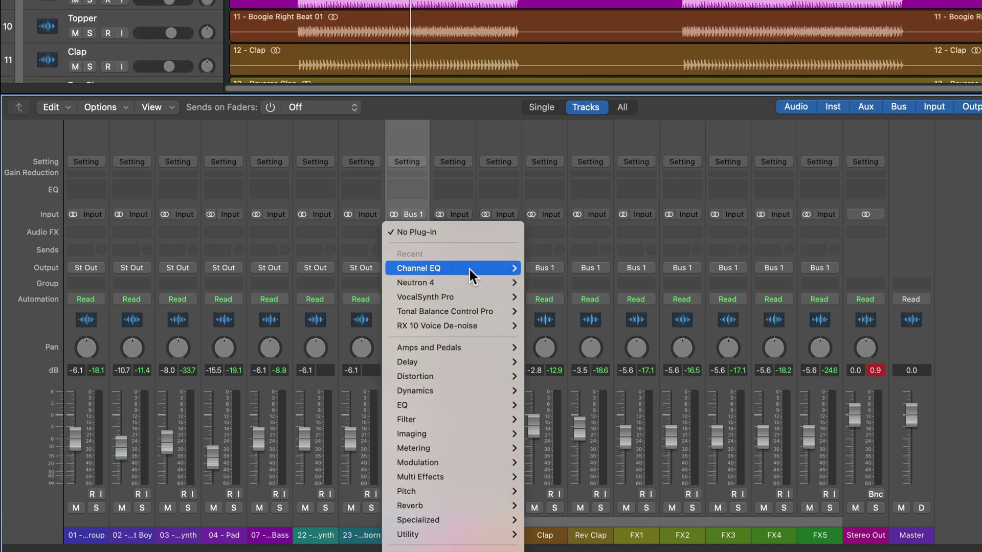
{"action": "mouse_move", "coordinate": [469, 268]}
{"action": "left_click", "coordinate": [541, 271]}
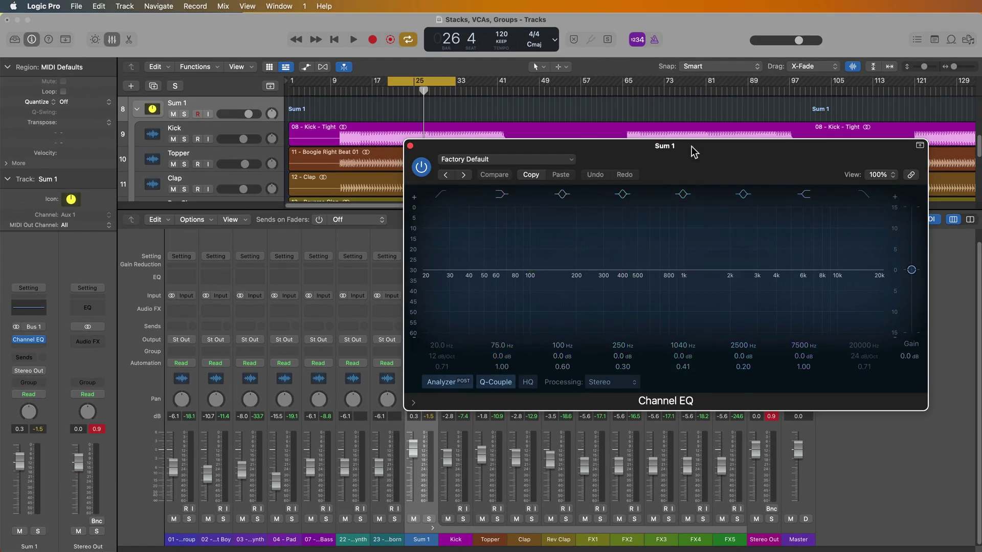
{"action": "left_click_drag", "start_coordinate": [716, 104], "coordinate": [291, 4]}
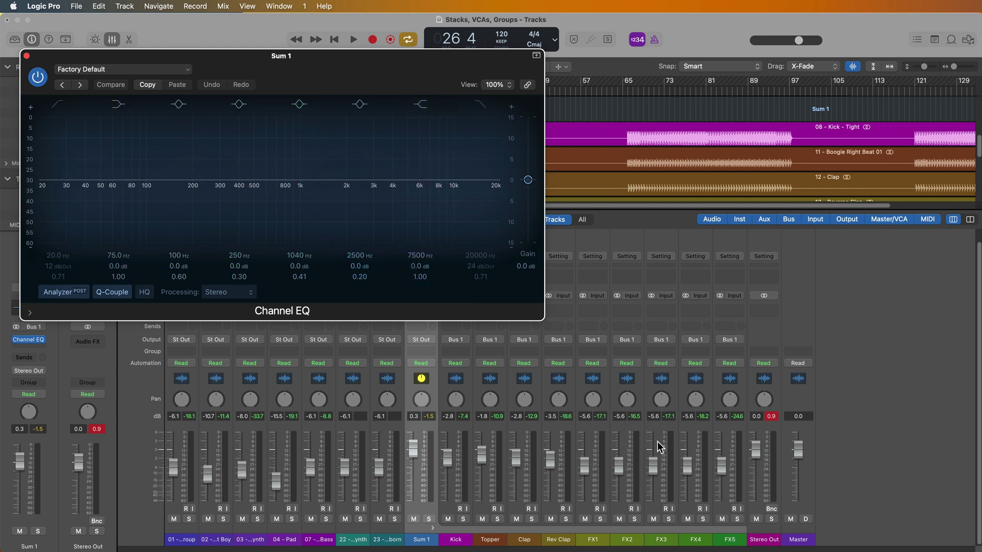
{"action": "key", "text": "space"}
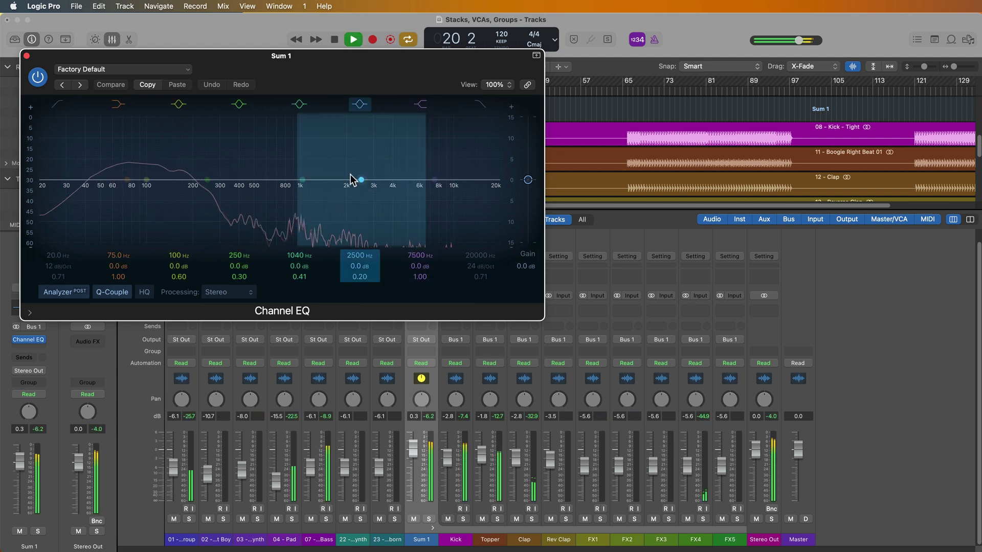
{"action": "left_click_drag", "start_coordinate": [350, 174], "coordinate": [321, 162]}
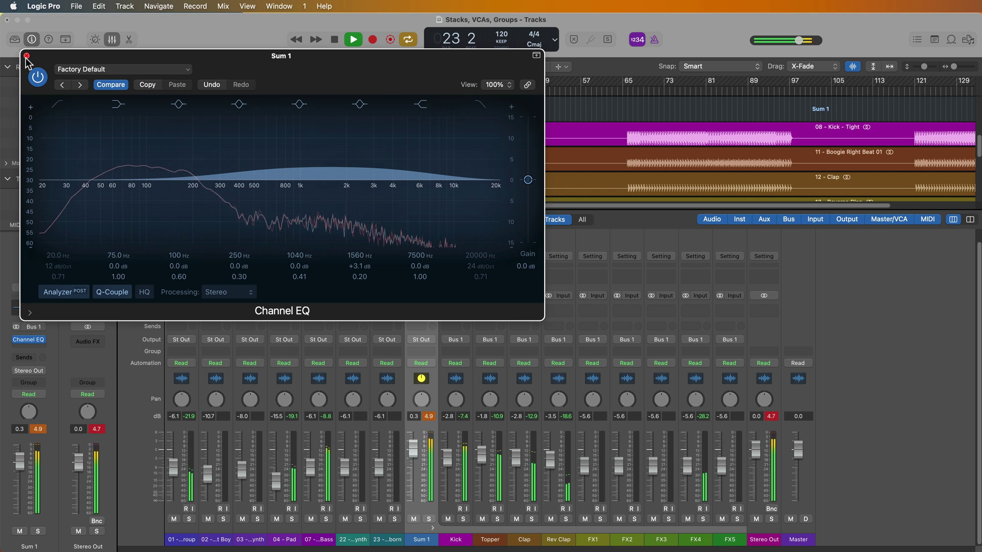
{"action": "left_click", "coordinate": [27, 55]}
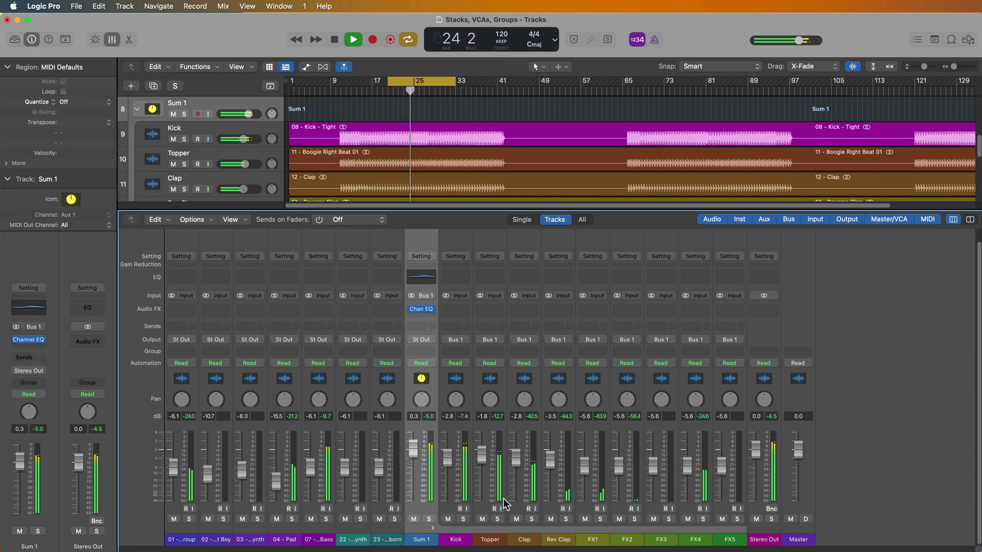
Step: Solo Sum 1 briefly, stop playback, and turn the solo off
{"action": "key", "text": "s"}
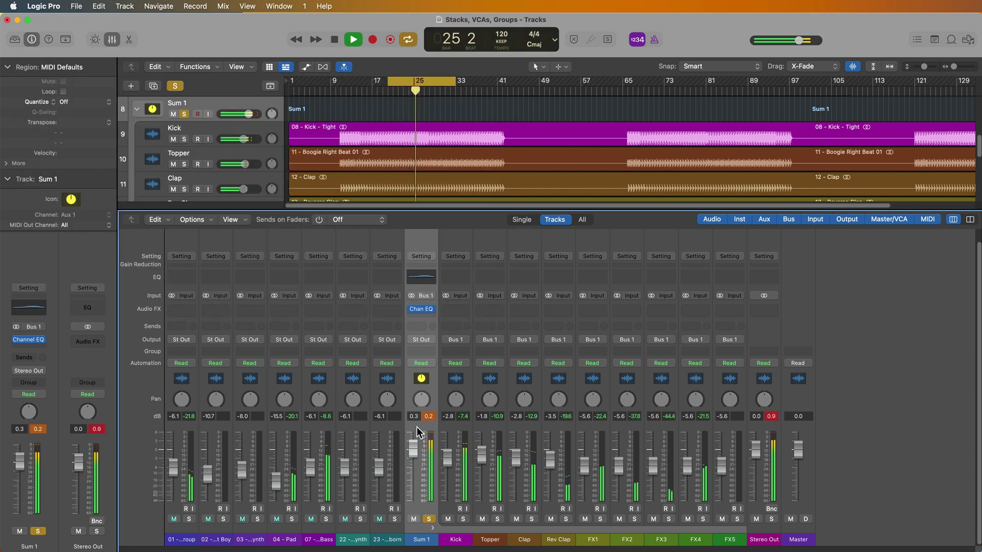
{"action": "key", "text": "space"}
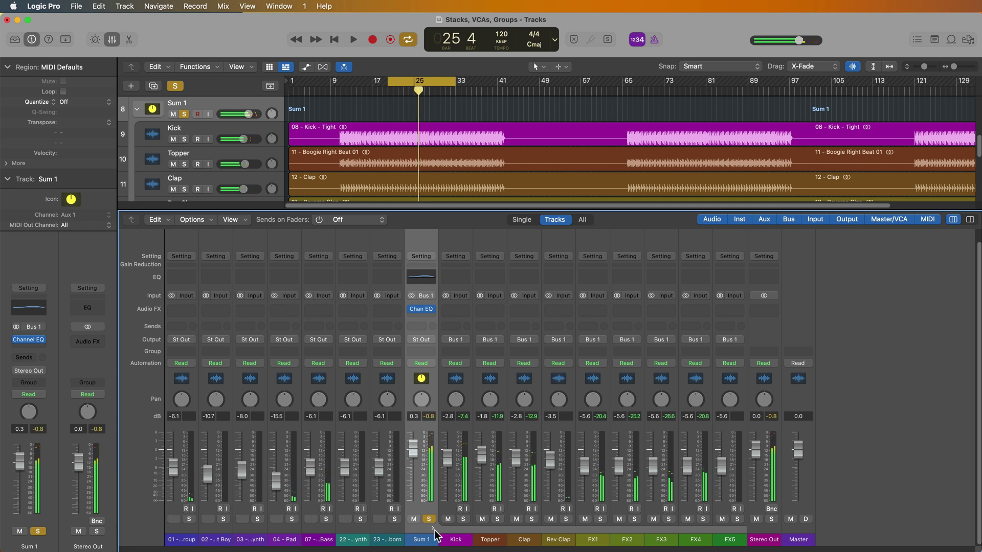
{"action": "left_click", "coordinate": [428, 519]}
Step: Remove the Channel EQ from Sum 1 by choosing No Plug-in in its slot
{"action": "mouse_move", "coordinate": [433, 314]}
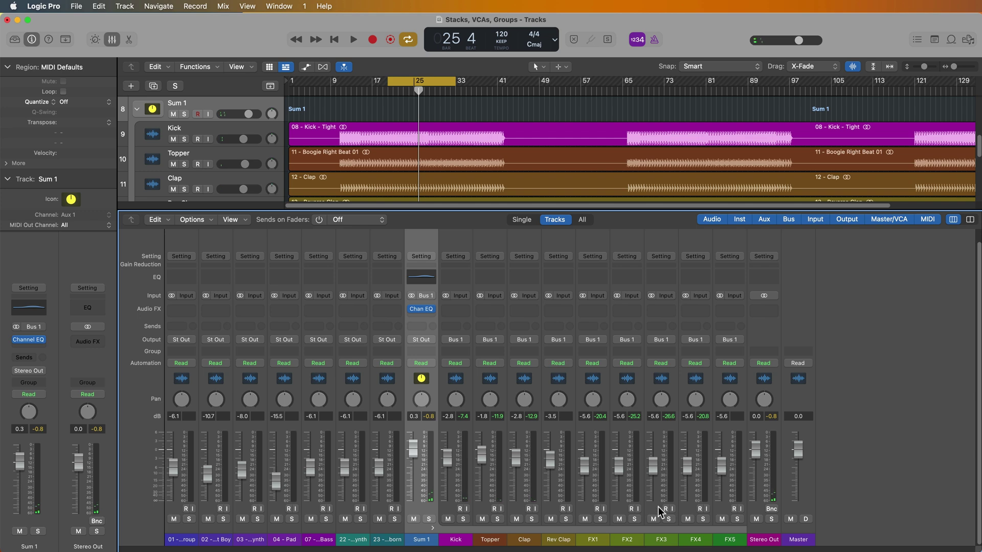
{"action": "left_click", "coordinate": [433, 310]}
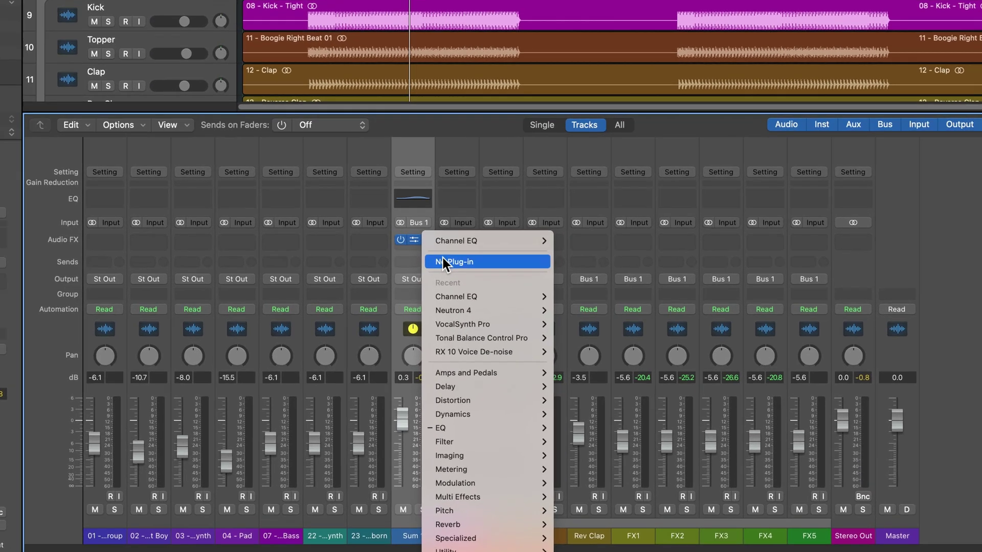
{"action": "left_click", "coordinate": [443, 326]}
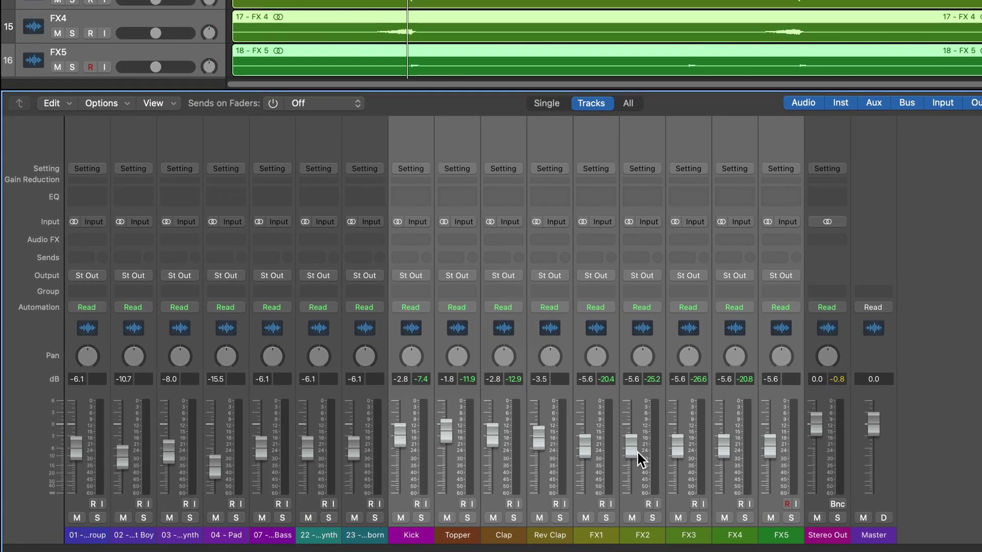
Step: Lower the grouped Kick through FX5 faders by 1 dB and select Kick, then reach Channel Strip Components
{"action": "left_click_drag", "start_coordinate": [584, 473], "coordinate": [635, 448]}
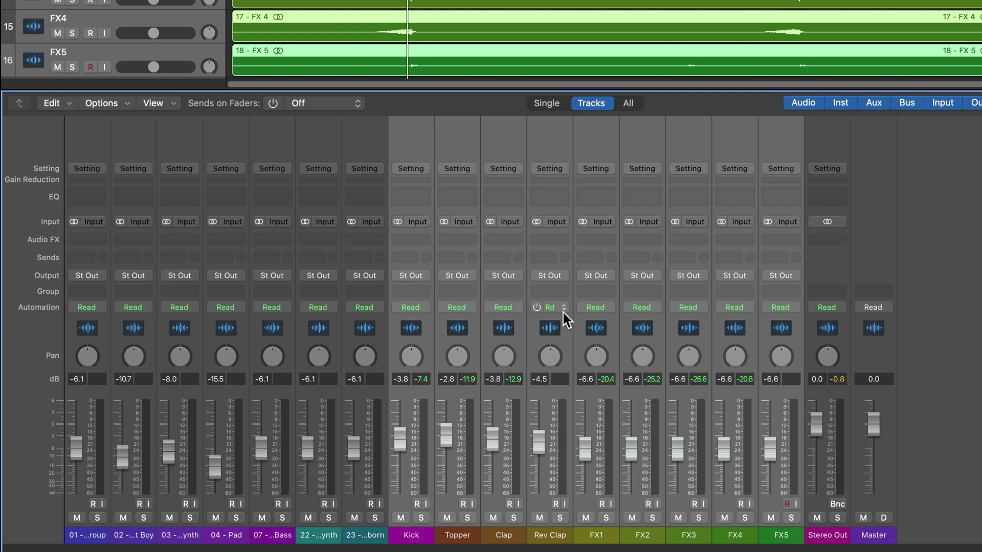
{"action": "left_click", "coordinate": [425, 536]}
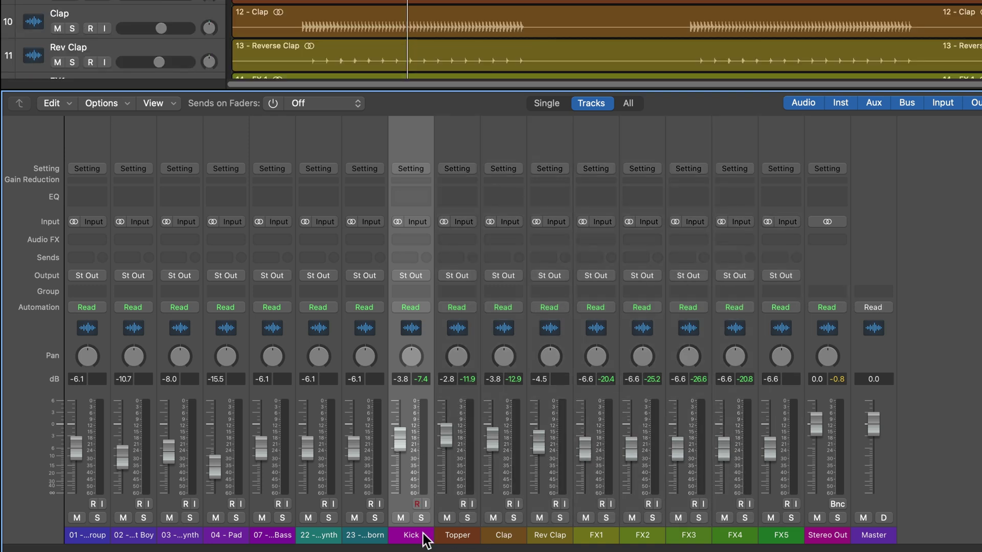
{"action": "left_click", "coordinate": [162, 102]}
{"action": "mouse_move", "coordinate": [220, 302]}
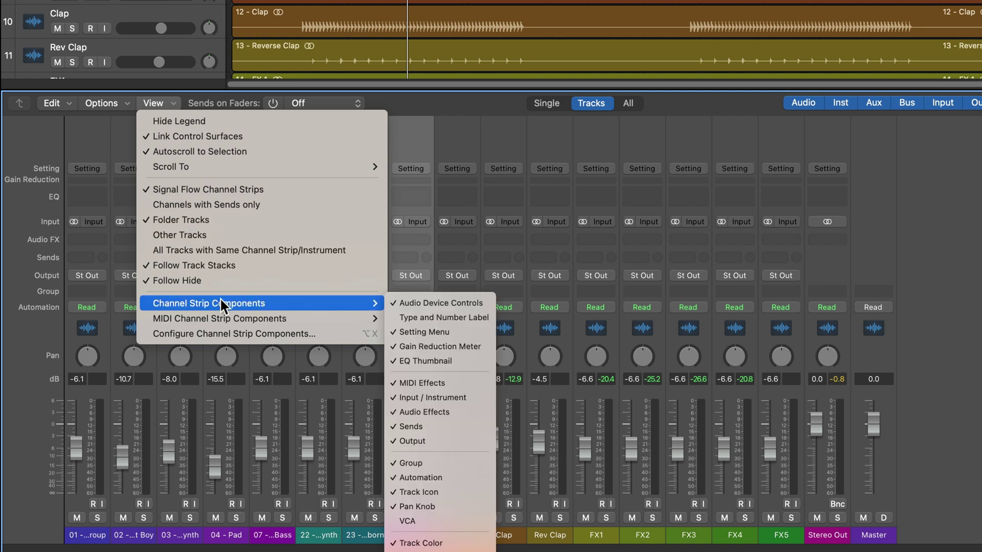
Step: Show VCA slots, assign Kick through FX5 to a new VCA 1, and set it to -3.2 dB
{"action": "left_click", "coordinate": [422, 521]}
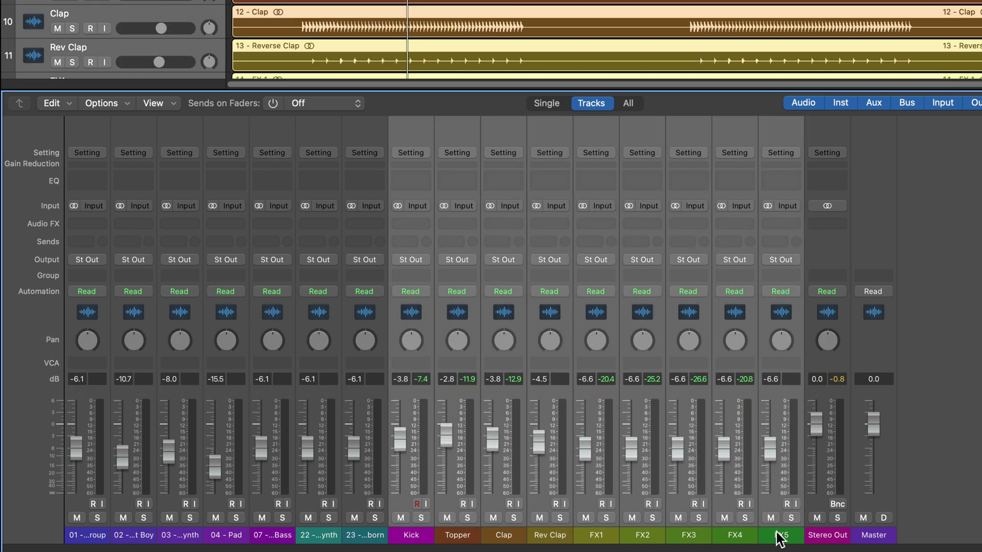
{"action": "left_click", "coordinate": [415, 361]}
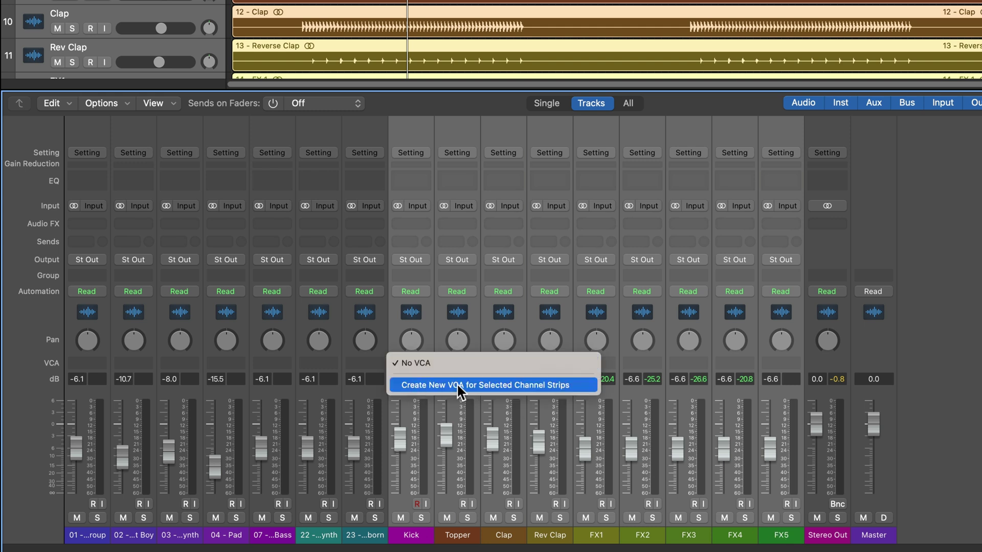
{"action": "left_click", "coordinate": [490, 385]}
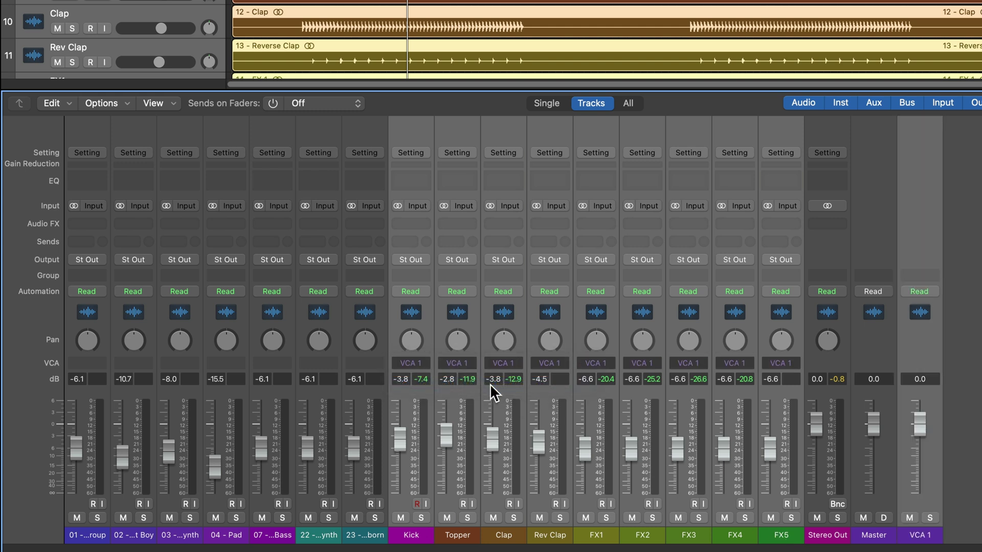
{"action": "left_click", "coordinate": [919, 204]}
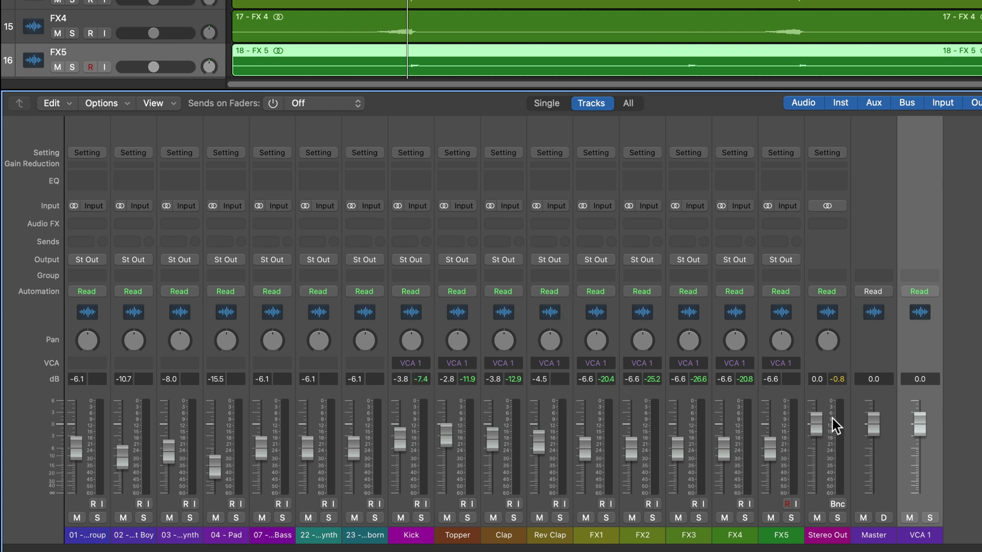
{"action": "mouse_move", "coordinate": [919, 424]}
{"action": "left_mouse_down"}
{"action": "mouse_move", "coordinate": [918, 466]}
{"action": "mouse_move", "coordinate": [918, 423]}
{"action": "left_mouse_up"}
{"action": "left_click_drag", "start_coordinate": [918, 426], "coordinate": [919, 437]}
Step: Rename the VCA 1 strip to 'Drums + FX'
{"action": "double_click", "coordinate": [921, 534]}
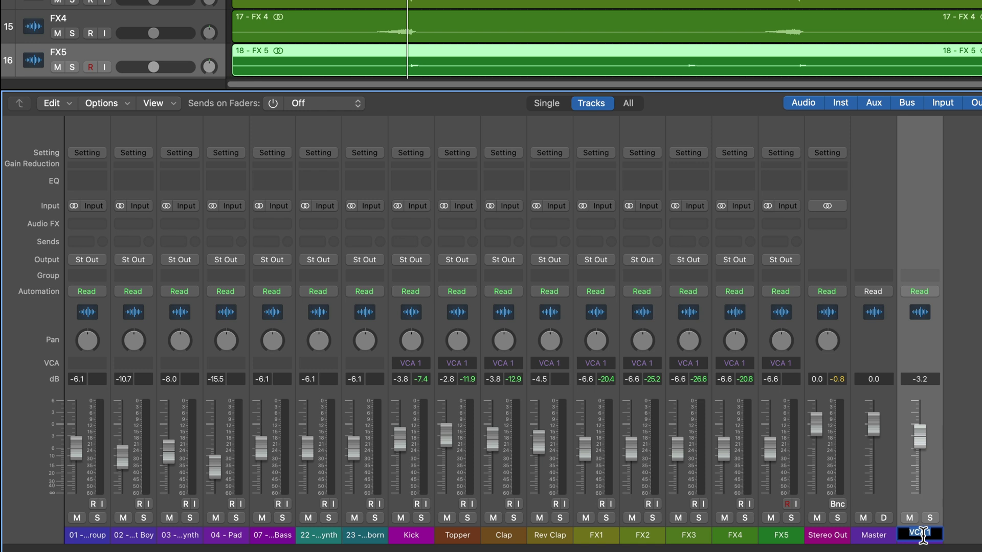
{"action": "type", "text": "Drums + FX"}
{"action": "key", "text": "Return"}
Step: Play the mix while setting the Drums + FX VCA to 0.0 dB and testing solo and mute, then clear the peak readouts
{"action": "key", "text": "space"}
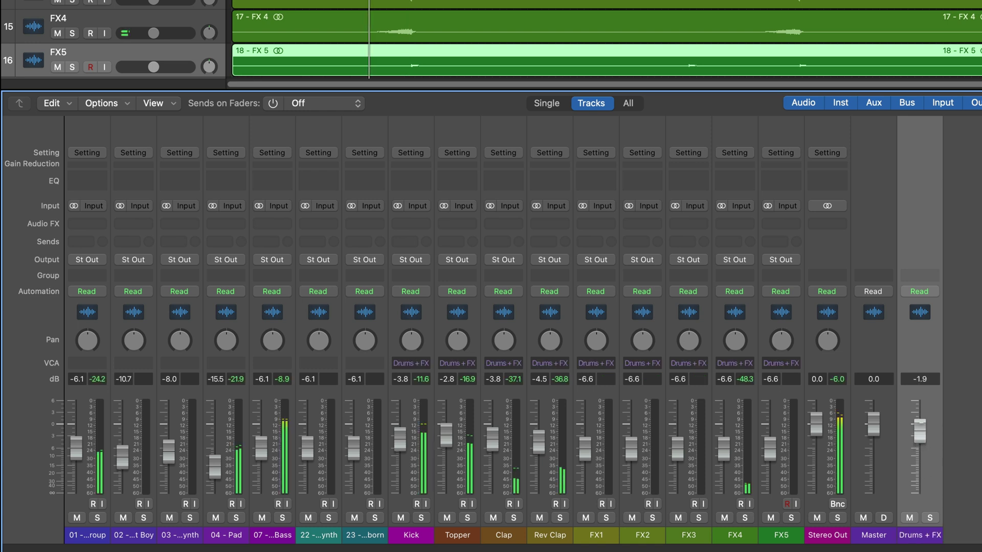
{"action": "left_click_drag", "start_coordinate": [919, 431], "coordinate": [924, 409]}
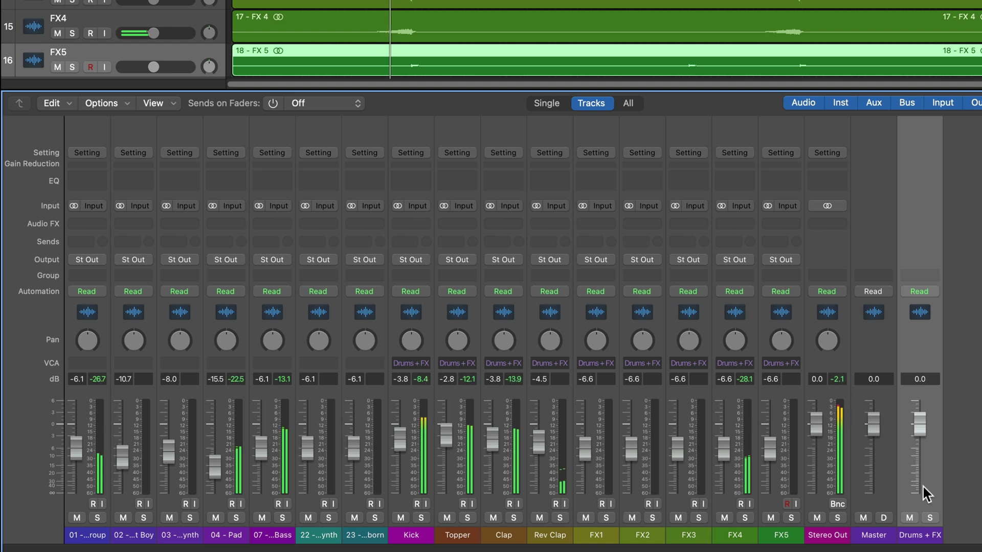
{"action": "left_click", "coordinate": [932, 516]}
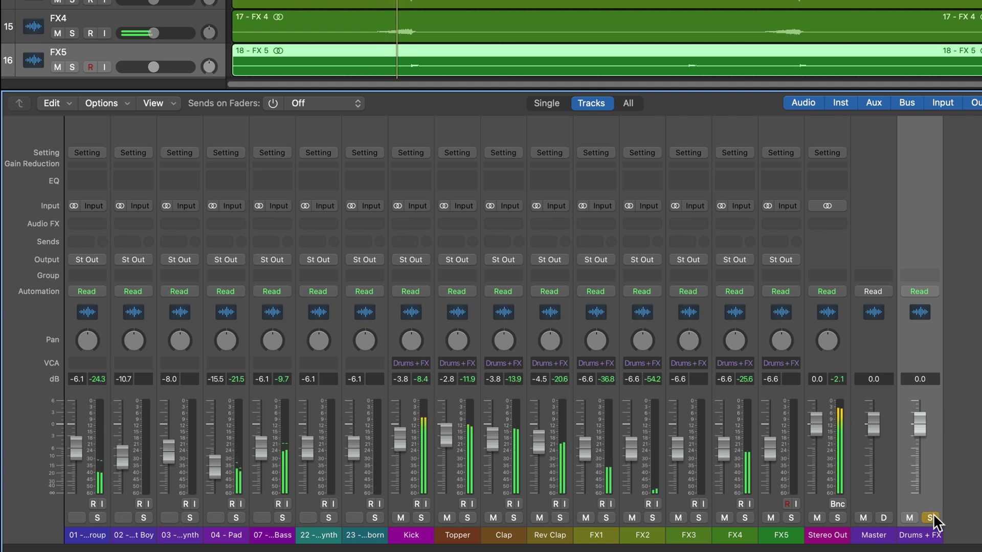
{"action": "left_click", "coordinate": [931, 517]}
{"action": "left_click", "coordinate": [909, 518]}
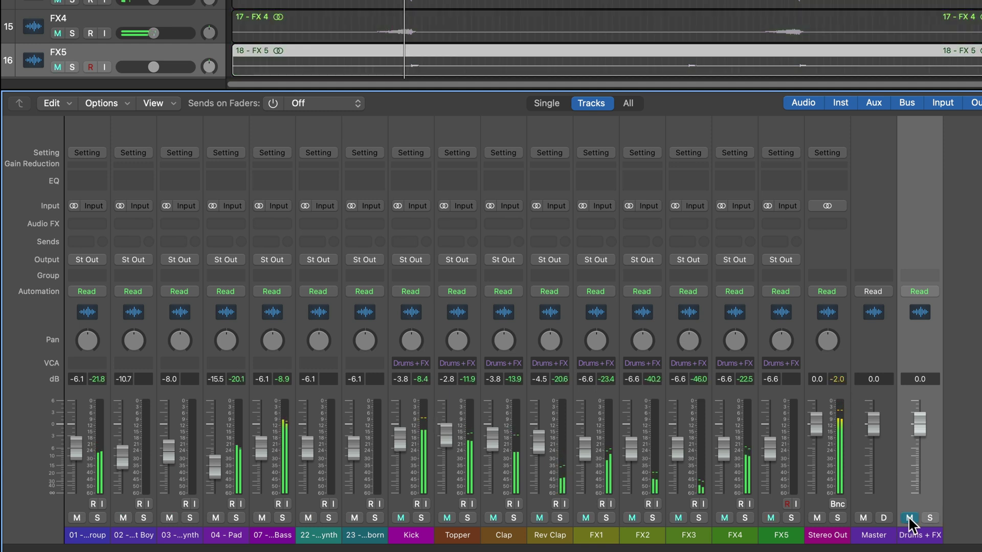
{"action": "left_click", "coordinate": [908, 518]}
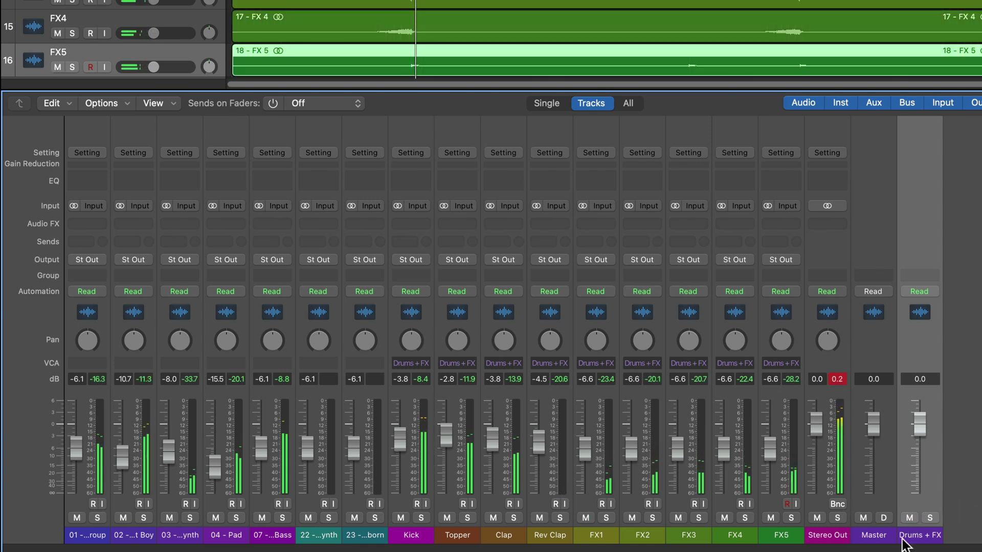
{"action": "key", "text": "space"}
{"action": "left_click", "coordinate": [839, 379]}
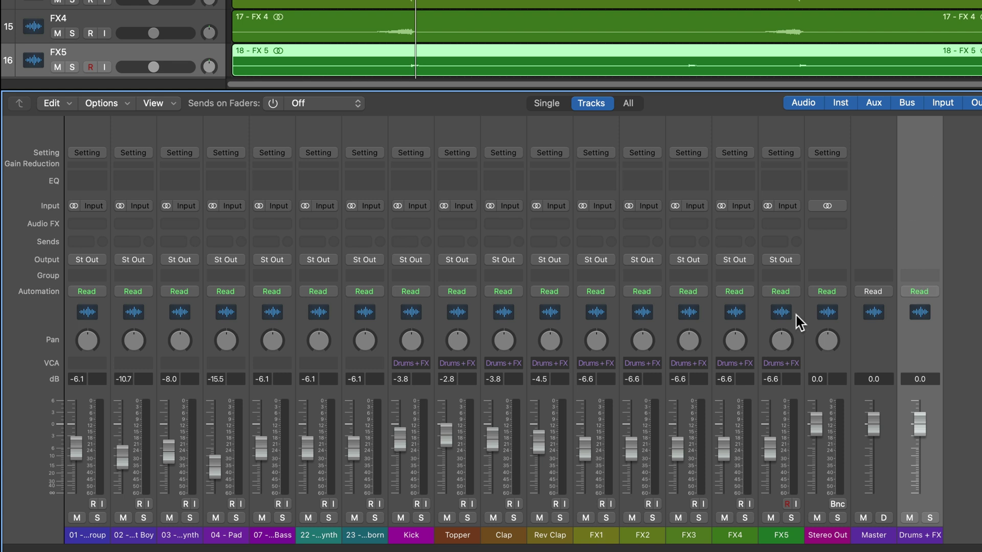
{"action": "left_click", "coordinate": [780, 531]}
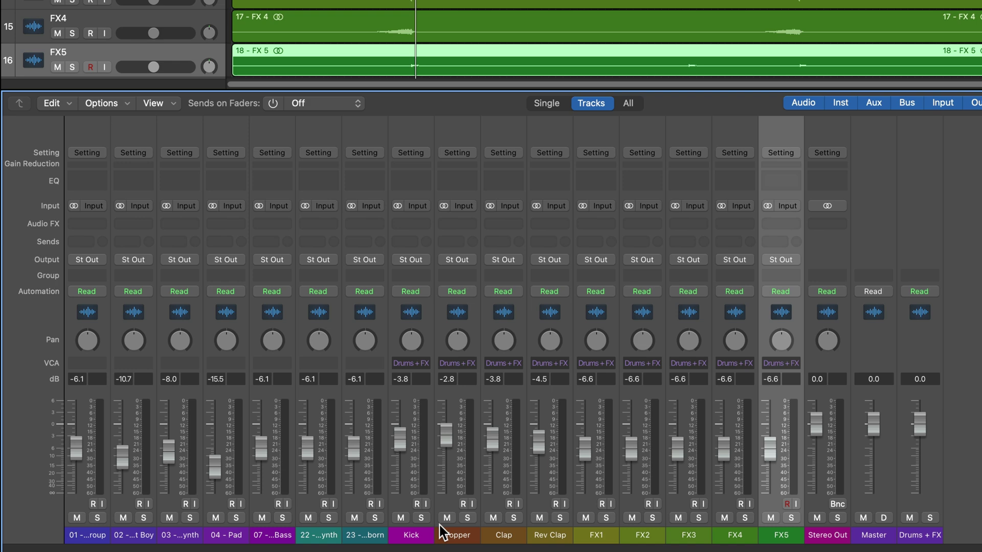
{"action": "left_click", "coordinate": [413, 535], "text": "shift"}
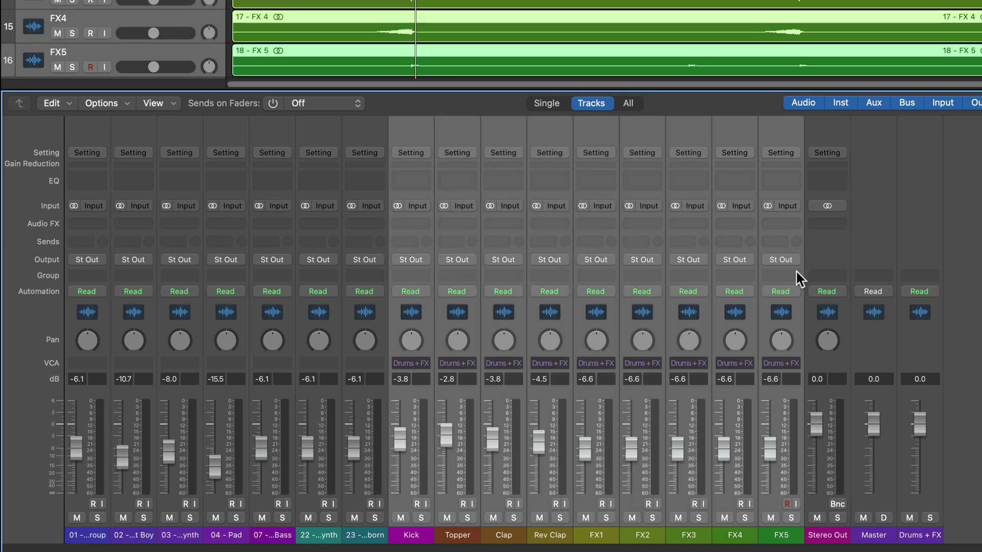
{"action": "left_click", "coordinate": [841, 250]}
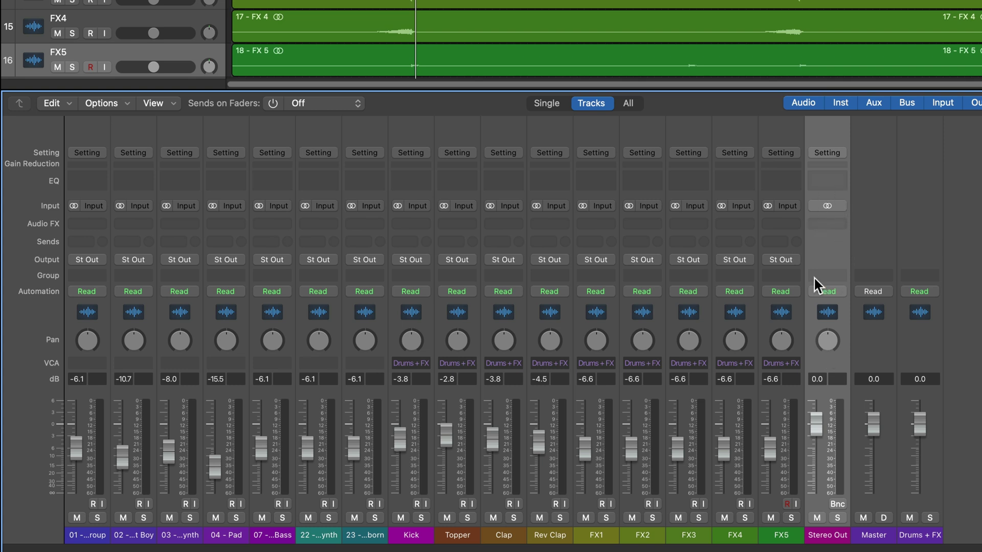
{"action": "left_click", "coordinate": [781, 535]}
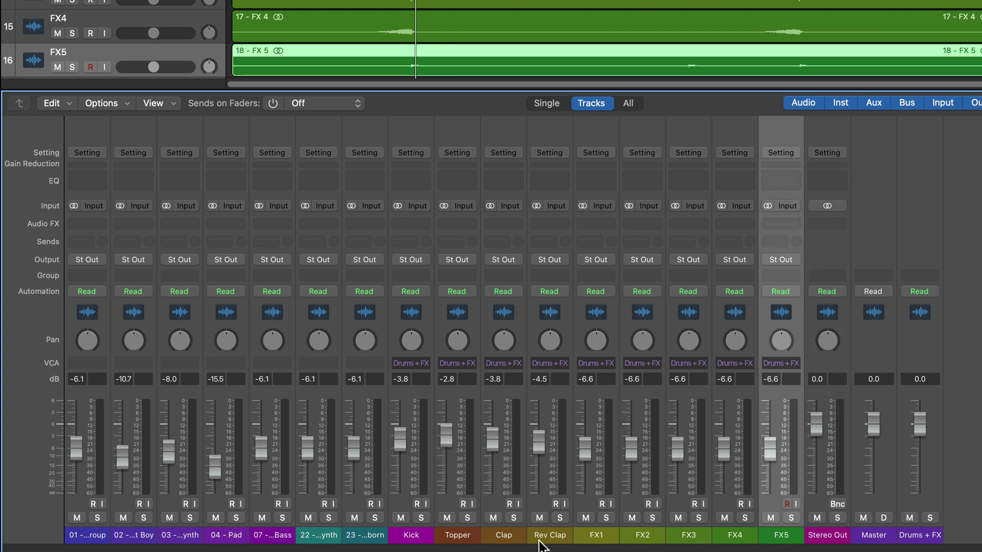
{"action": "left_click", "coordinate": [428, 535], "text": "shift"}
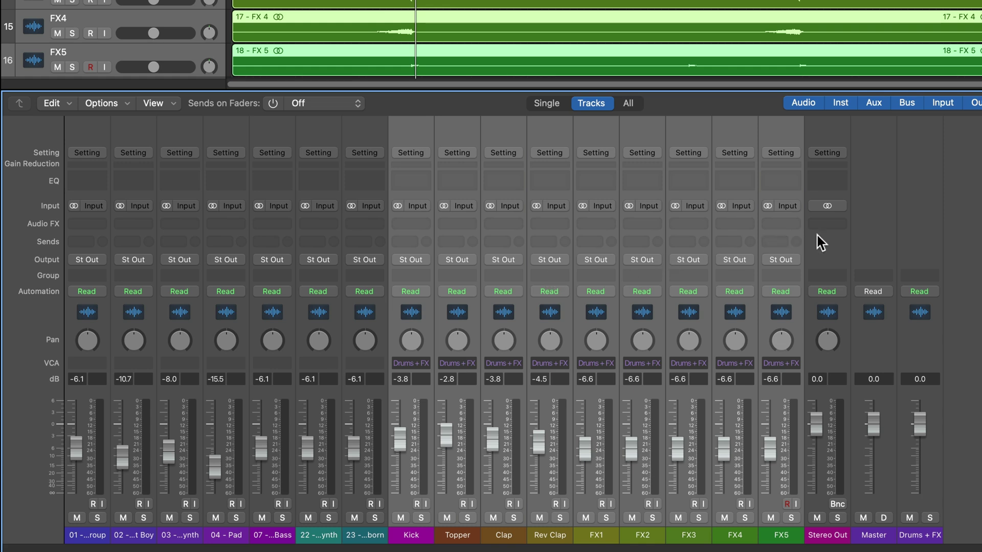
{"action": "left_click", "coordinate": [829, 239]}
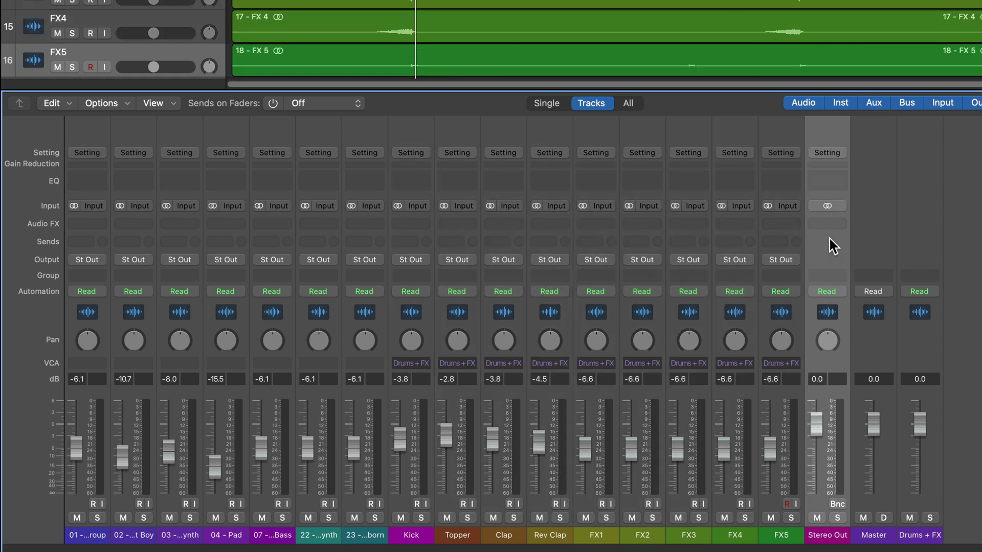
{"action": "left_click", "coordinate": [925, 217]}
{"action": "mouse_move", "coordinate": [919, 425]}
{"action": "left_mouse_down"}
{"action": "mouse_move", "coordinate": [919, 459]}
{"action": "mouse_move", "coordinate": [919, 425]}
{"action": "mouse_move", "coordinate": [918, 441]}
{"action": "left_mouse_up"}
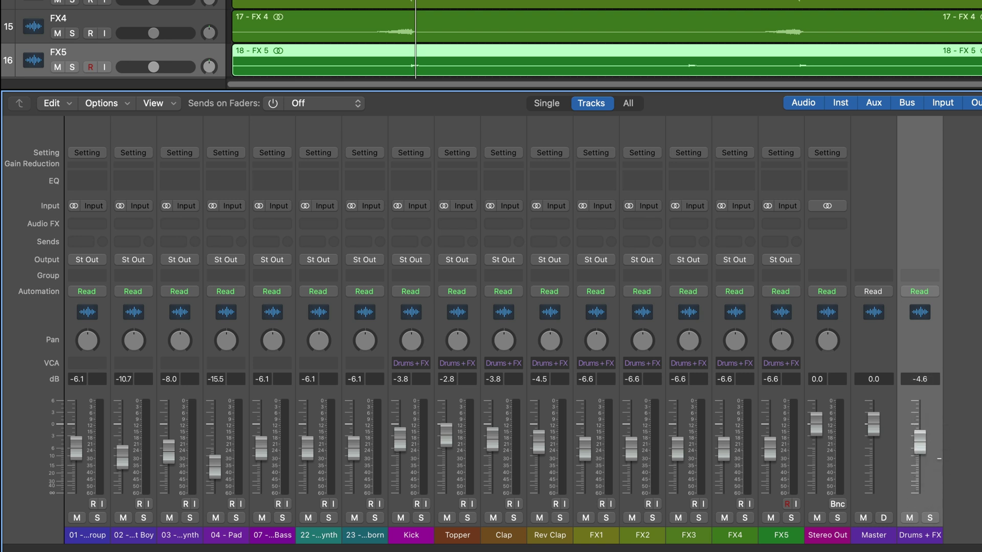
{"action": "left_click", "coordinate": [919, 439], "text": "alt"}
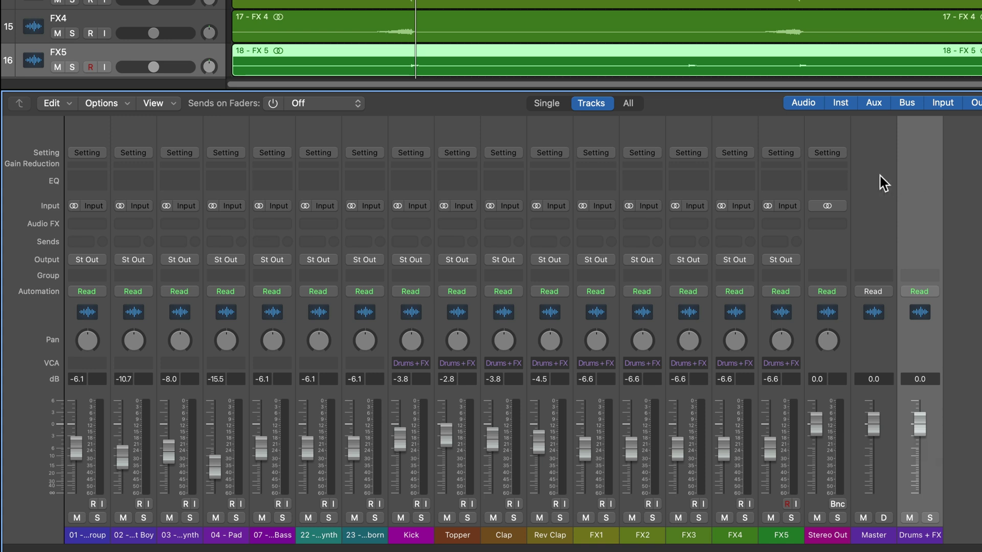
{"action": "left_click", "coordinate": [879, 246]}
{"action": "left_click_drag", "start_coordinate": [872, 418], "coordinate": [874, 422]}
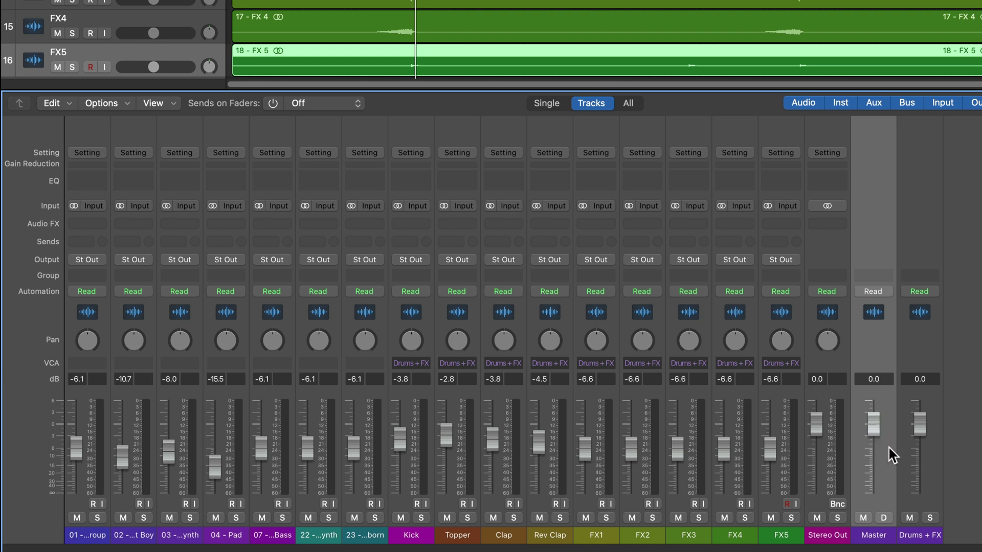
{"action": "left_click", "coordinate": [842, 356]}
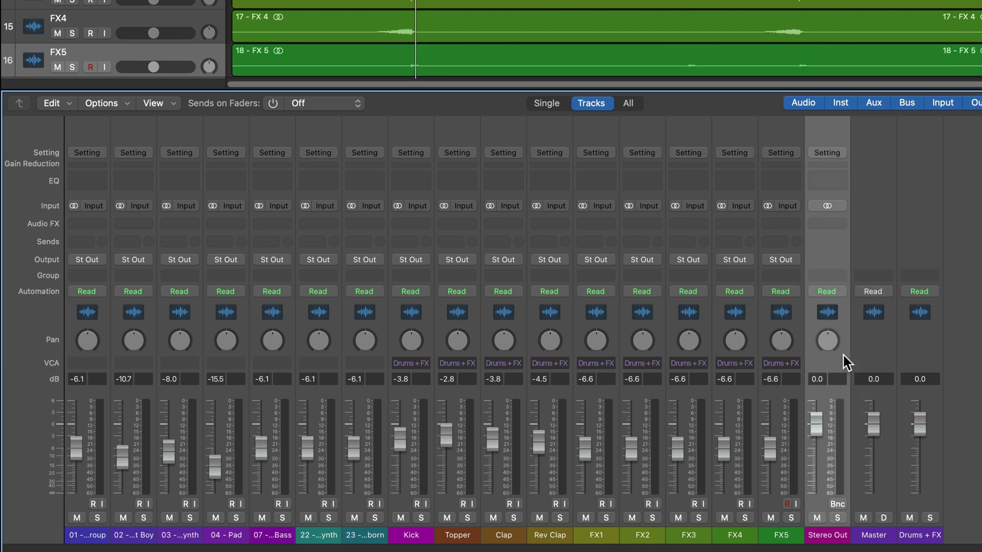
Step: Delete the Drums + FX VCA and make a folder track stack from Kick through FX5
{"action": "left_click", "coordinate": [412, 535]}
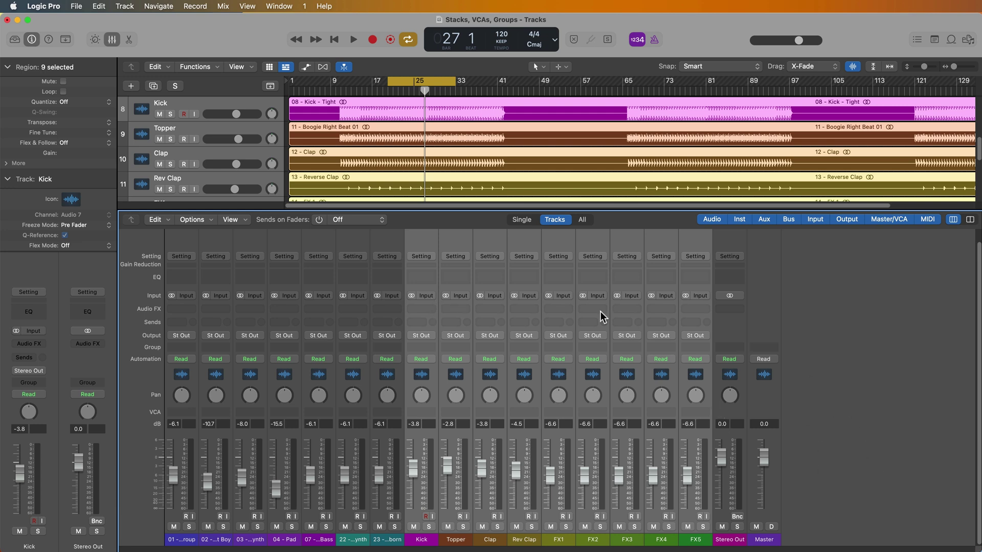
{"action": "left_click", "coordinate": [125, 6]}
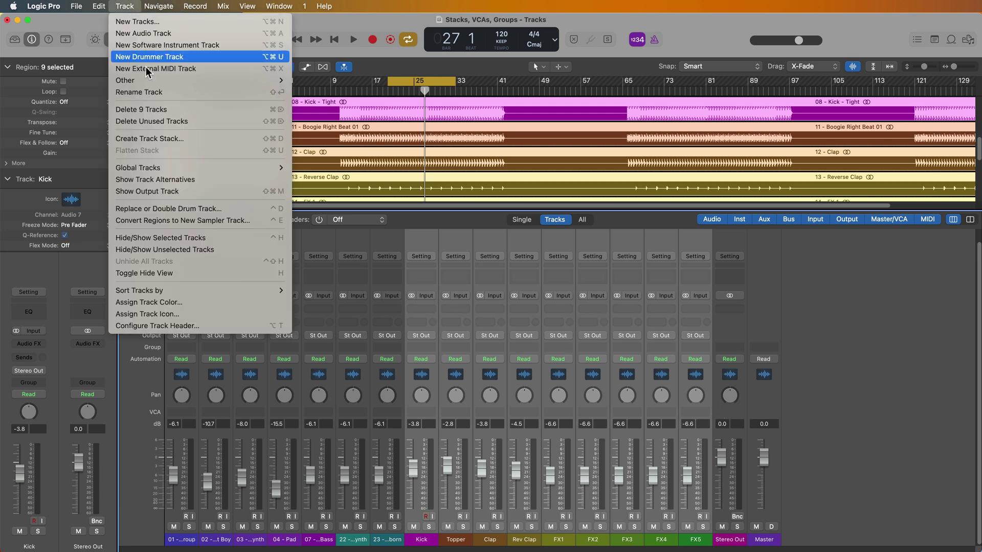
{"action": "left_click", "coordinate": [150, 143]}
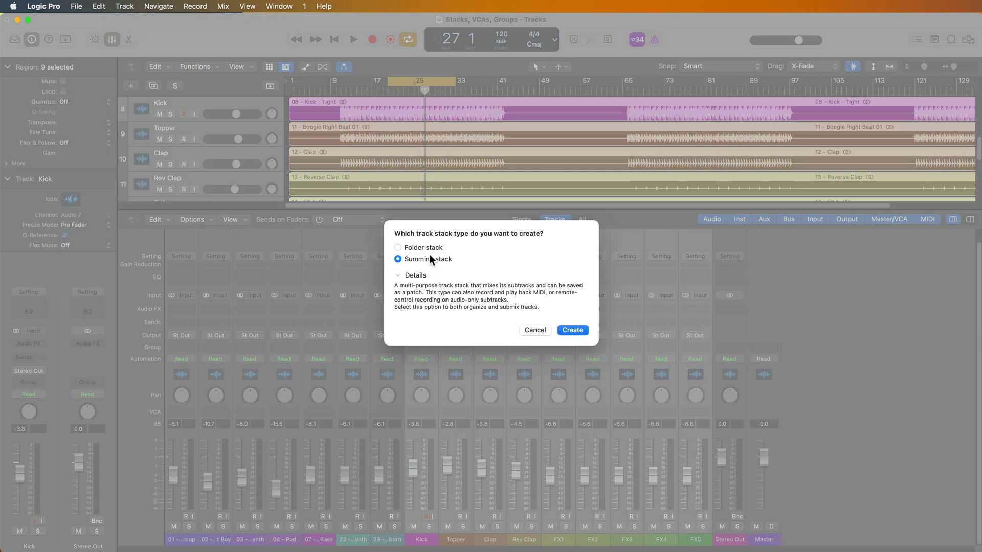
{"action": "left_click", "coordinate": [398, 248]}
{"action": "key", "text": "Return"}
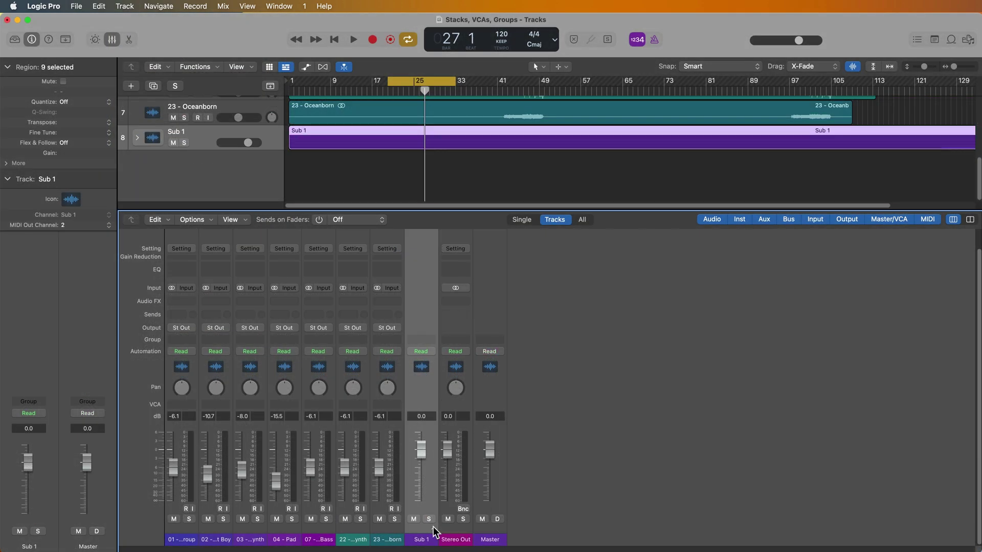
Step: Expand and collapse the Sub 1 folder stack, select Kick through FX5, then select the Sub 1 strip
{"action": "left_click", "coordinate": [433, 527]}
{"action": "left_click", "coordinate": [434, 526]}
{"action": "left_click", "coordinate": [434, 527]}
{"action": "left_click", "coordinate": [454, 539]}
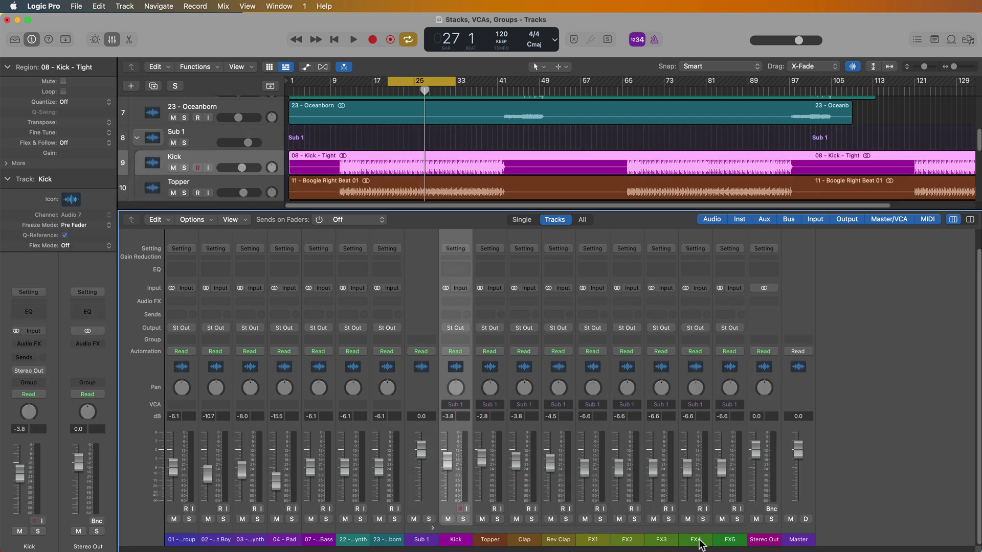
{"action": "left_click", "coordinate": [730, 541], "text": "shift"}
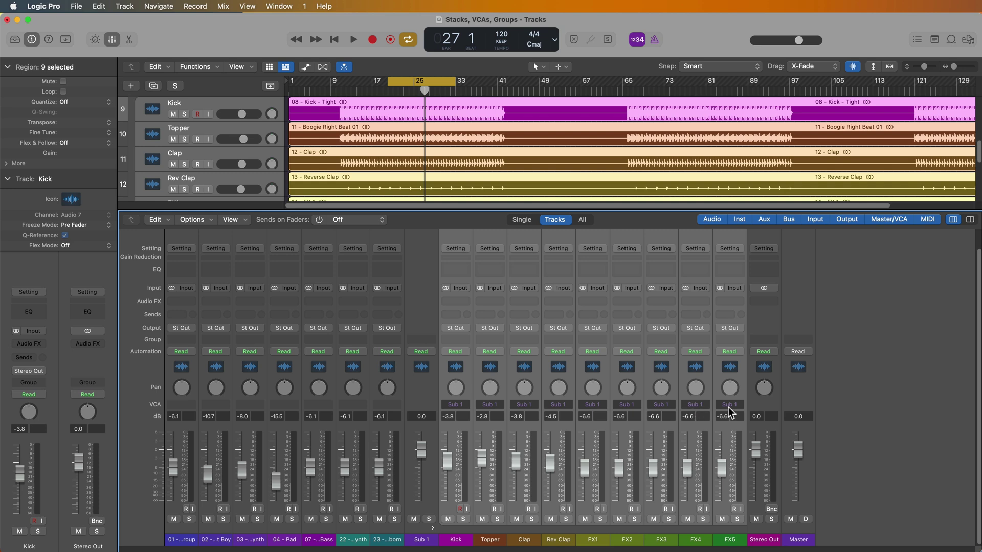
{"action": "left_click", "coordinate": [419, 539]}
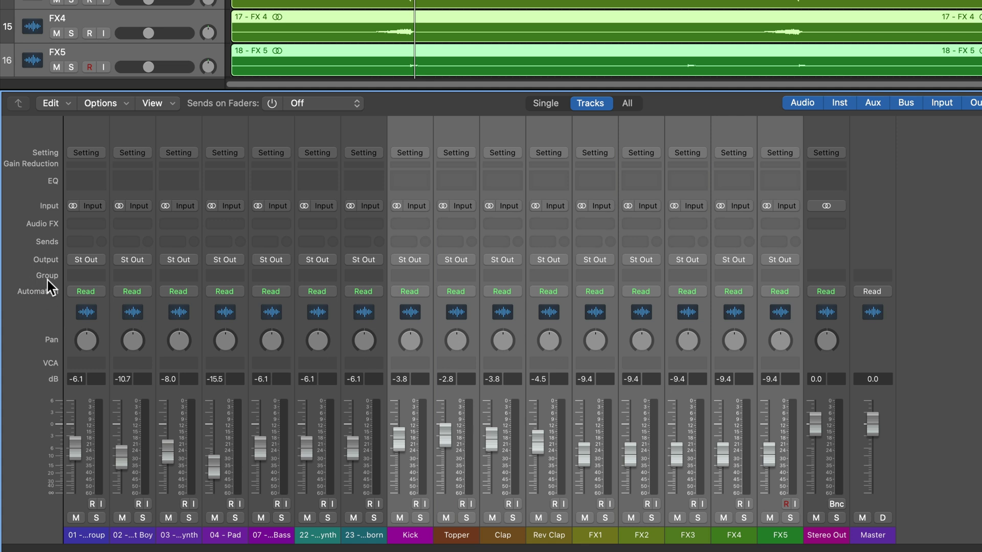
Step: Assign the selected Kick–FX5 channels to a new Group 1 via the Kick strip's Group slot
{"action": "left_click", "coordinate": [418, 276]}
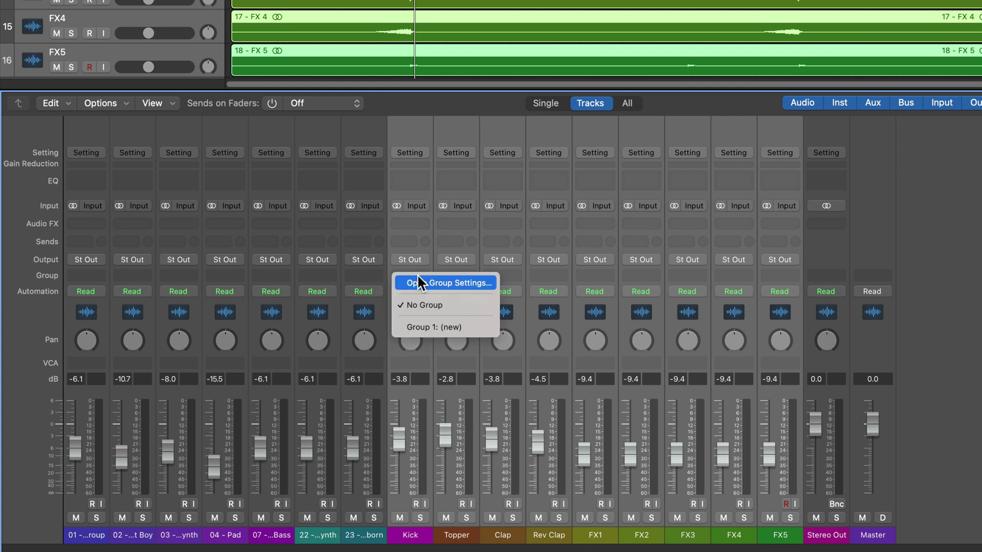
{"action": "left_click", "coordinate": [479, 328]}
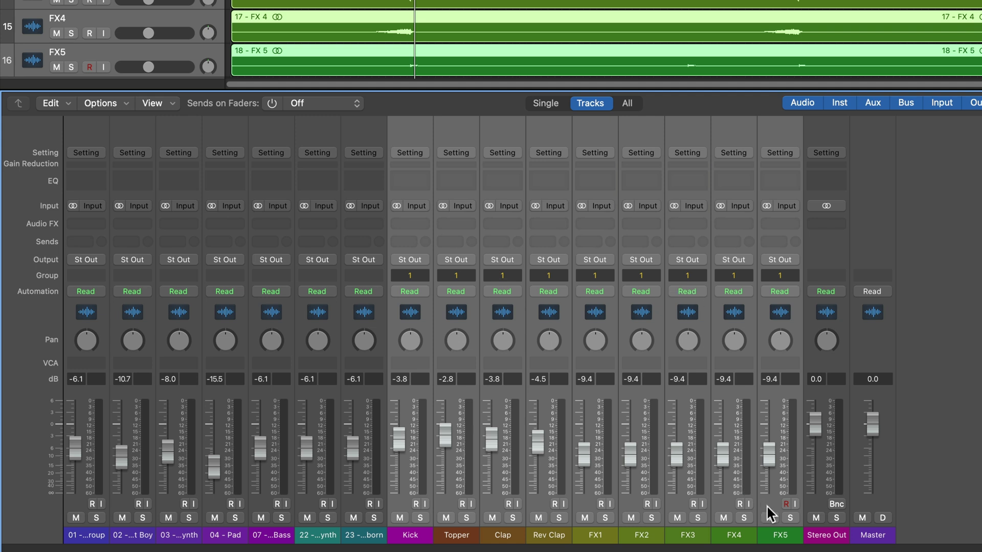
Step: Select the FX5 strip and bring up Group 1's settings in the inspector
{"action": "left_click", "coordinate": [781, 535]}
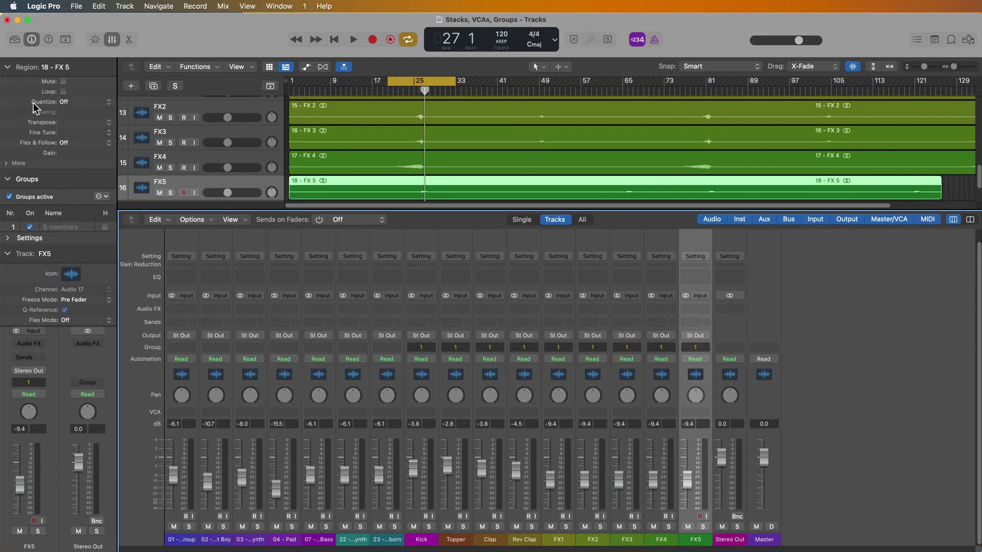
{"action": "left_click", "coordinate": [8, 67]}
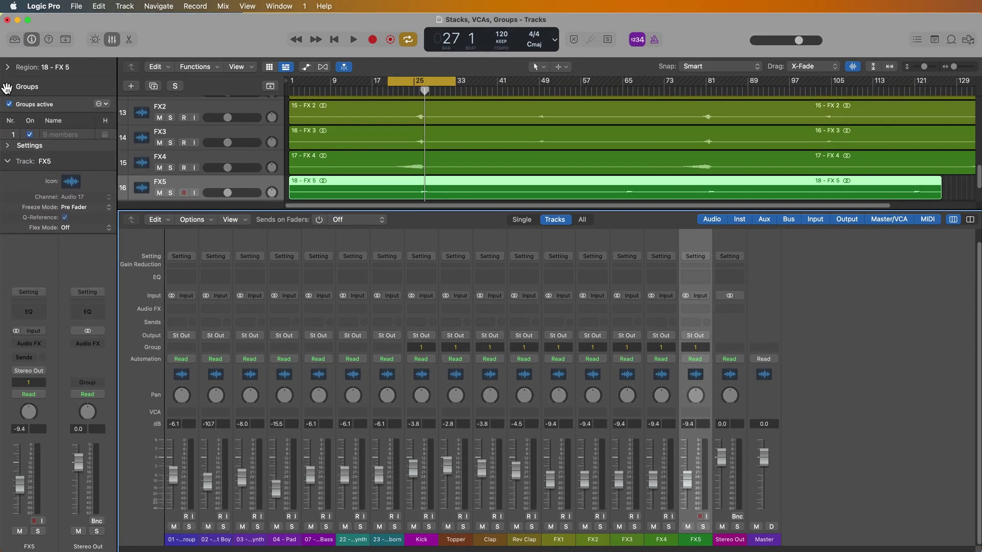
{"action": "left_click", "coordinate": [6, 87]}
{"action": "left_click", "coordinate": [6, 86]}
{"action": "left_click", "coordinate": [7, 145]}
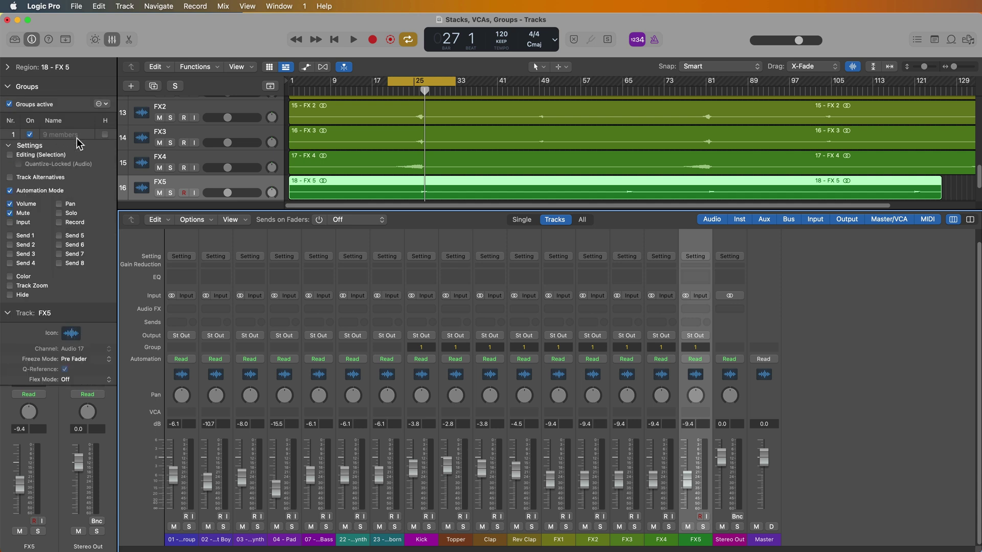
Step: Rename Group 1 to 'Drums + FX'
{"action": "double_click", "coordinate": [59, 134]}
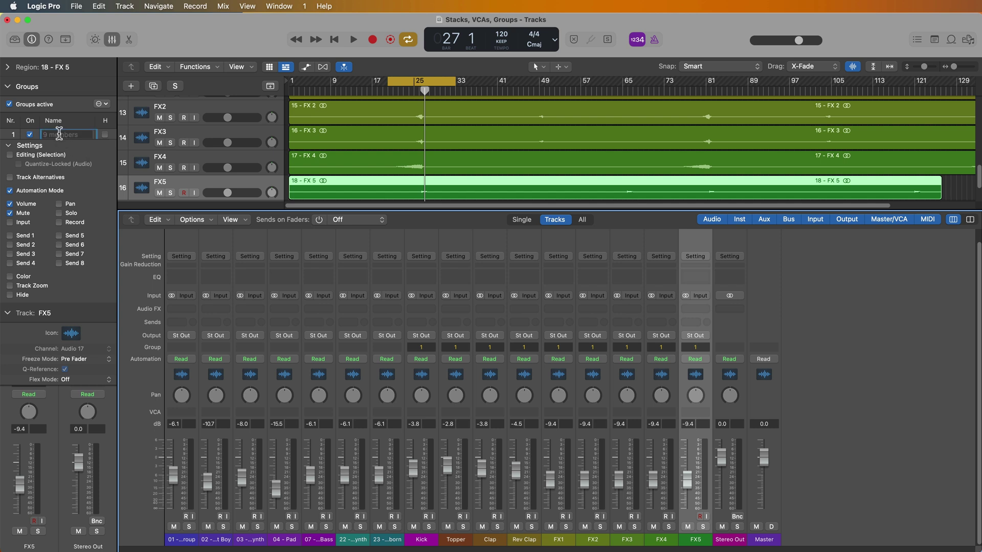
{"action": "type", "text": "Drums + FX"}
{"action": "key", "text": "Return"}
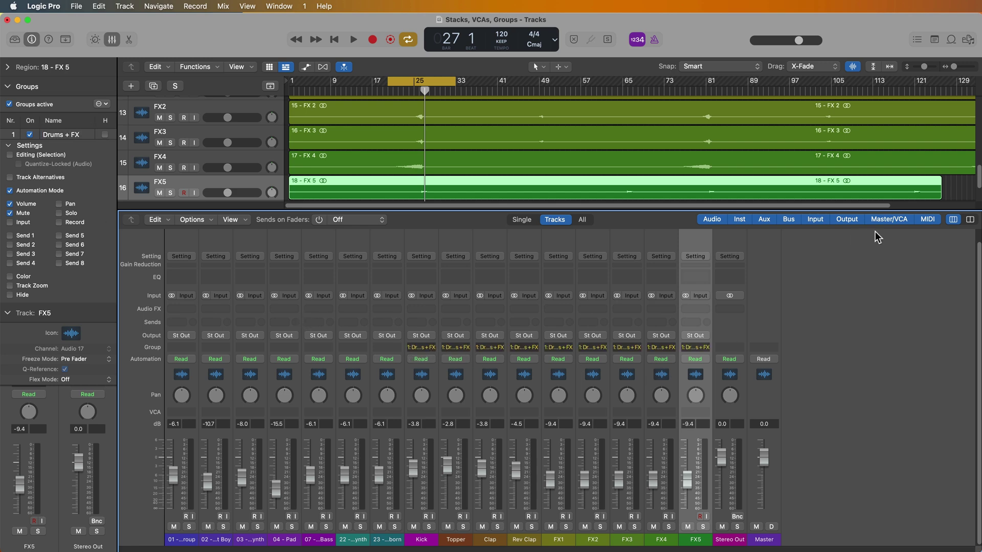
Step: Widen the mixer strips, unlink automation mode and mute, and lower grouped levels about 1 dB
{"action": "left_click", "coordinate": [970, 219]}
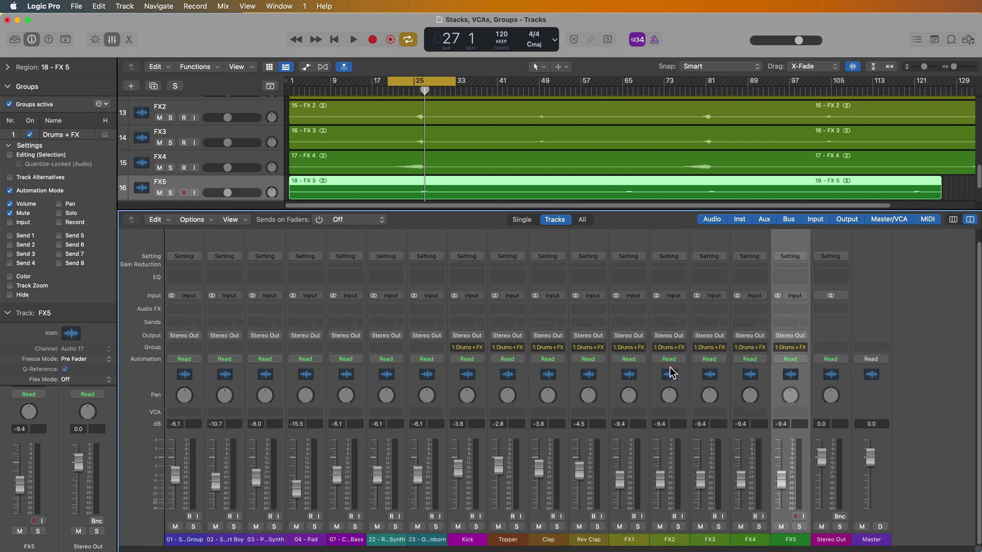
{"action": "left_click", "coordinate": [32, 193]}
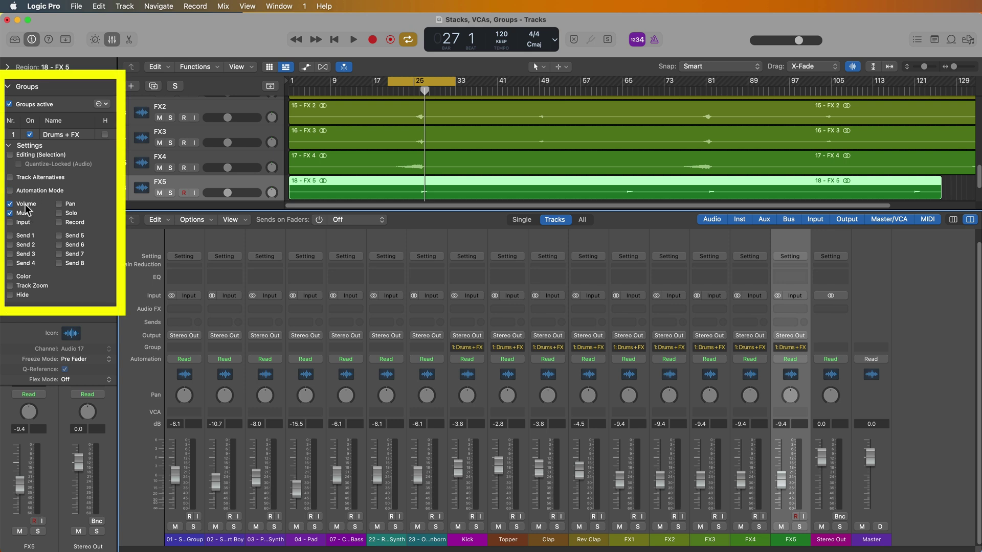
{"action": "left_click", "coordinate": [20, 213]}
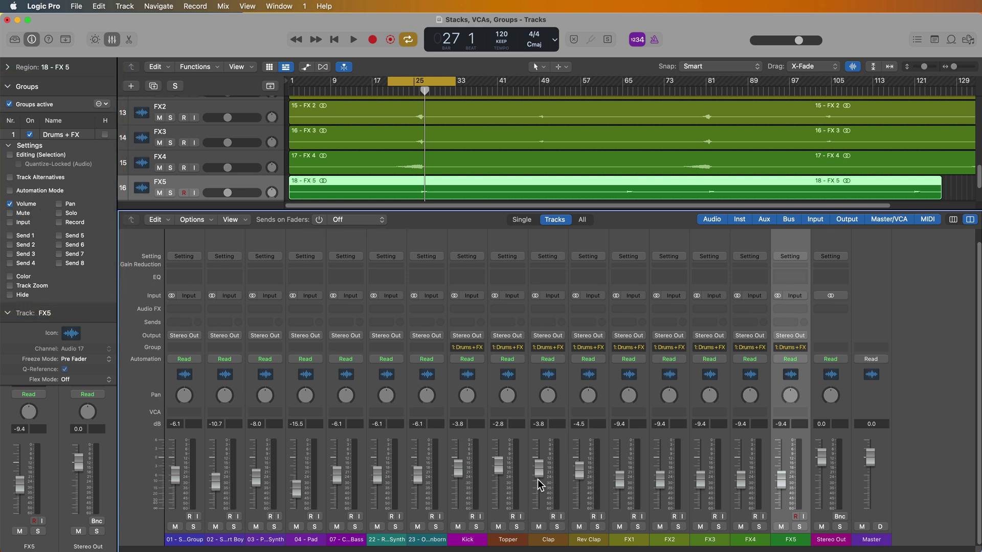
{"action": "mouse_move", "coordinate": [537, 483]}
{"action": "left_mouse_down"}
{"action": "mouse_move", "coordinate": [537, 494]}
{"action": "mouse_move", "coordinate": [538, 469]}
{"action": "mouse_move", "coordinate": [559, 481]}
{"action": "mouse_move", "coordinate": [538, 471]}
{"action": "left_mouse_up"}
Step: Test pan and mute linking on Drums + FX, then unlink pan and re-centre the pans
{"action": "left_click", "coordinate": [548, 539]}
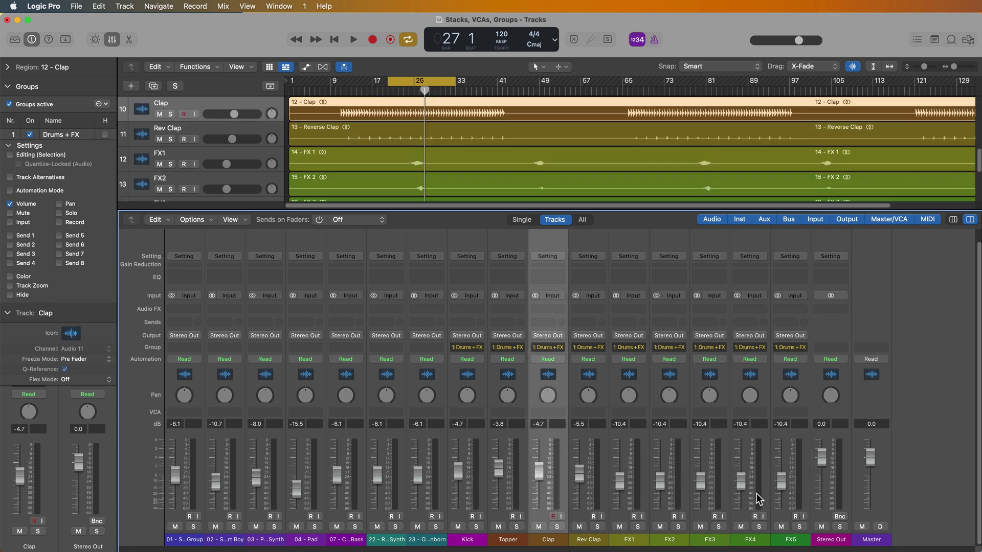
{"action": "left_click", "coordinate": [70, 206]}
{"action": "mouse_move", "coordinate": [628, 401]}
{"action": "left_mouse_down"}
{"action": "mouse_move", "coordinate": [629, 415]}
{"action": "mouse_move", "coordinate": [632, 400]}
{"action": "left_mouse_up"}
{"action": "left_click", "coordinate": [630, 396], "text": "alt"}
{"action": "left_click", "coordinate": [69, 204]}
{"action": "left_click_drag", "start_coordinate": [630, 417], "coordinate": [630, 404]}
{"action": "left_click", "coordinate": [499, 527]}
{"action": "left_click", "coordinate": [499, 527]}
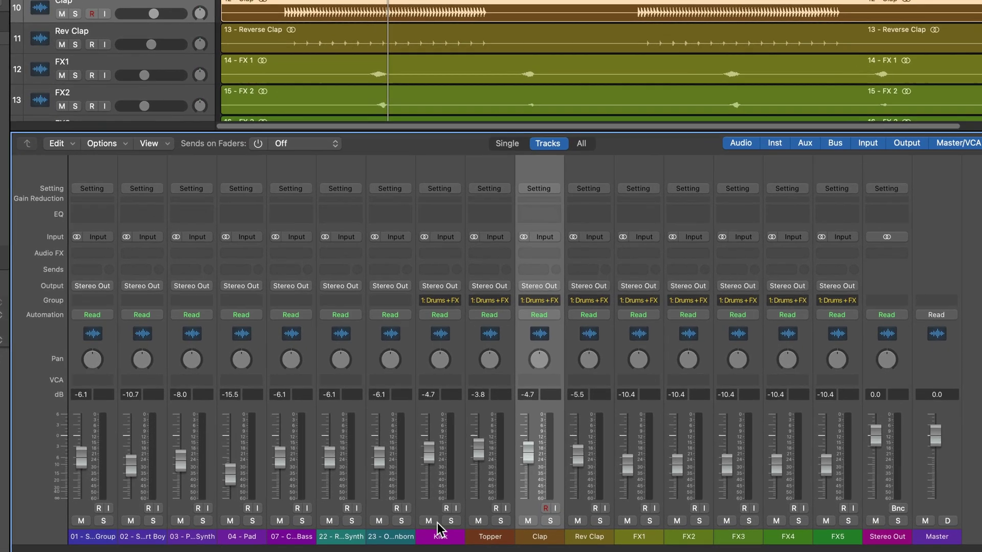
Step: Nudge Drums + FX levels together, then with the group off raise FX1–FX5 to -4.7 dB
{"action": "left_click", "coordinate": [467, 539]}
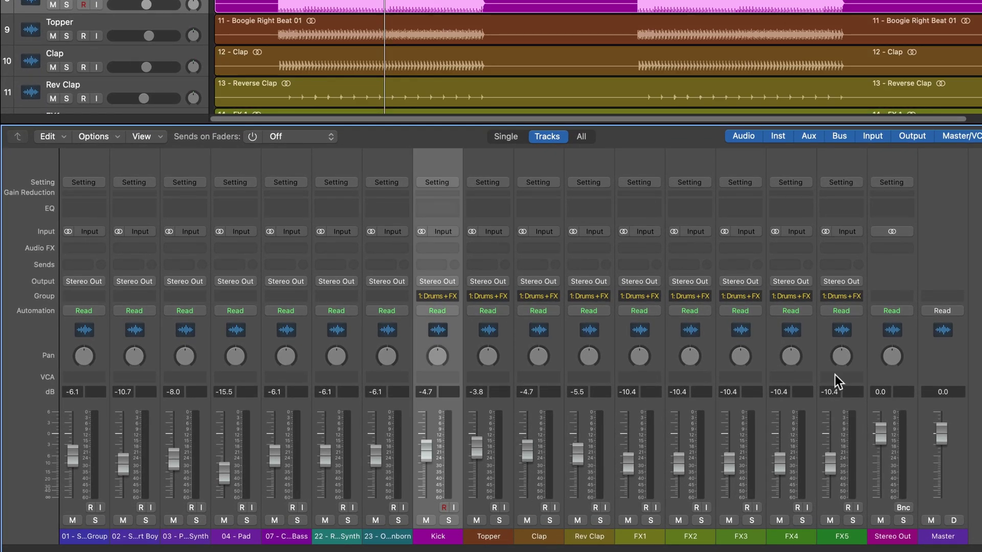
{"action": "mouse_move", "coordinate": [577, 453]}
{"action": "left_mouse_down"}
{"action": "mouse_move", "coordinate": [577, 474]}
{"action": "mouse_move", "coordinate": [577, 449]}
{"action": "left_mouse_up"}
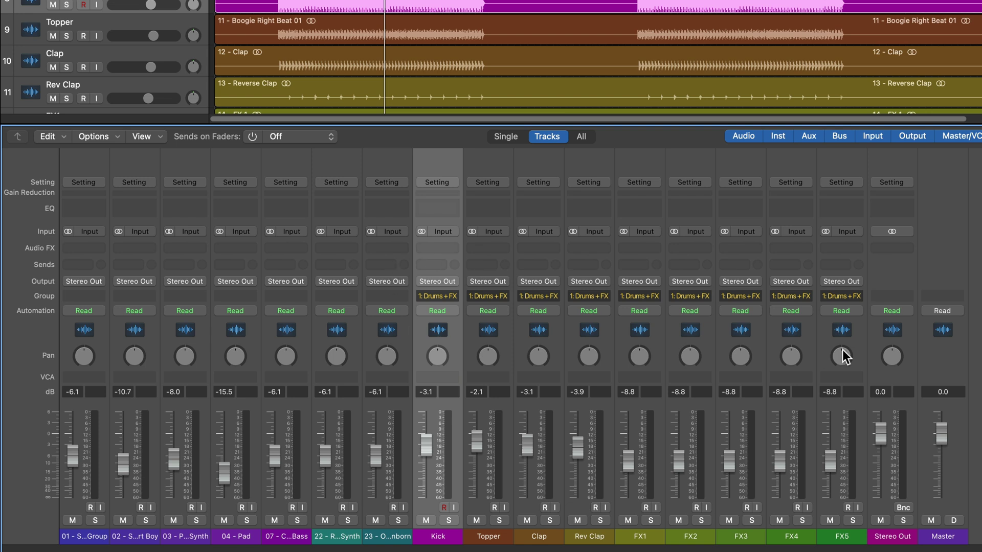
{"action": "key", "text": "g"}
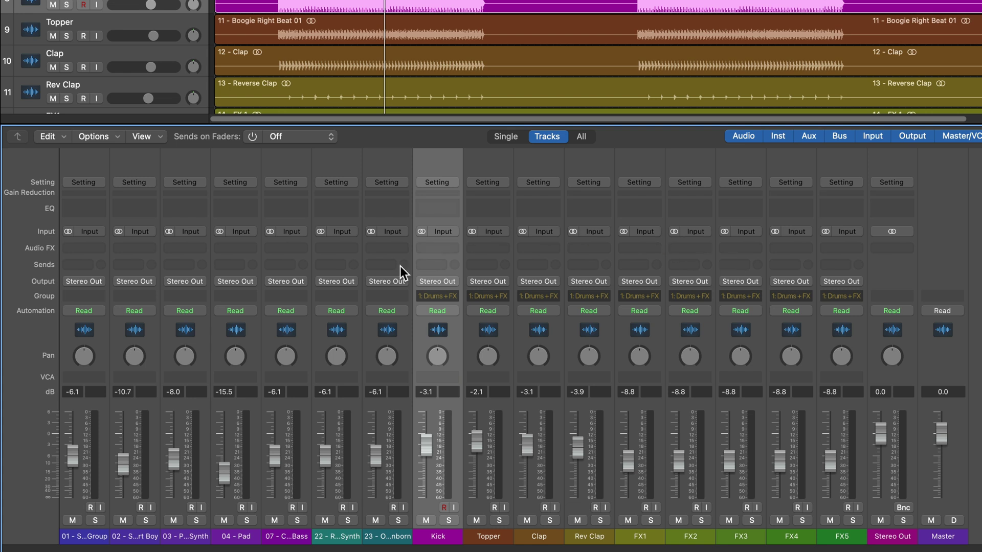
{"action": "left_click", "coordinate": [643, 536]}
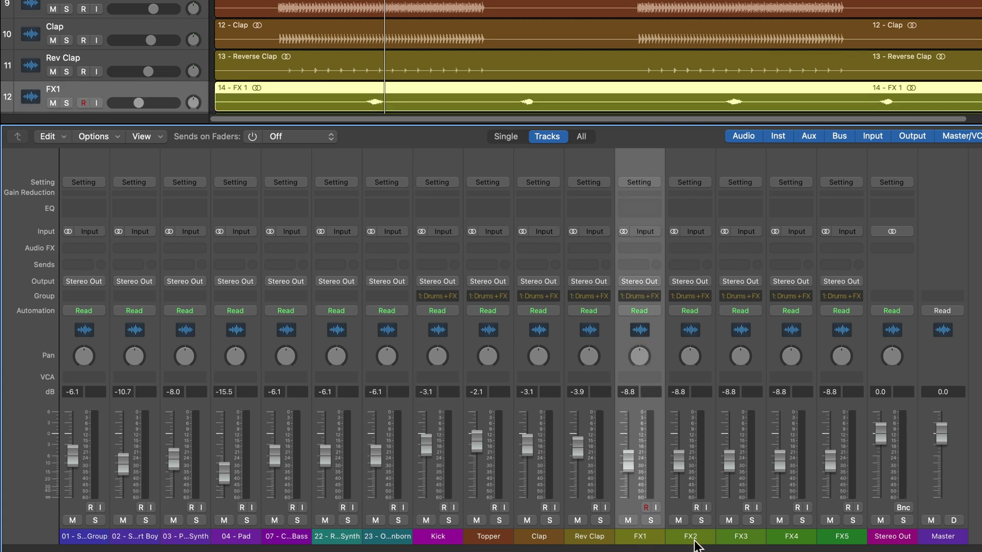
{"action": "left_click", "coordinate": [844, 536], "text": "shift"}
{"action": "left_click_drag", "start_coordinate": [829, 469], "coordinate": [829, 453]}
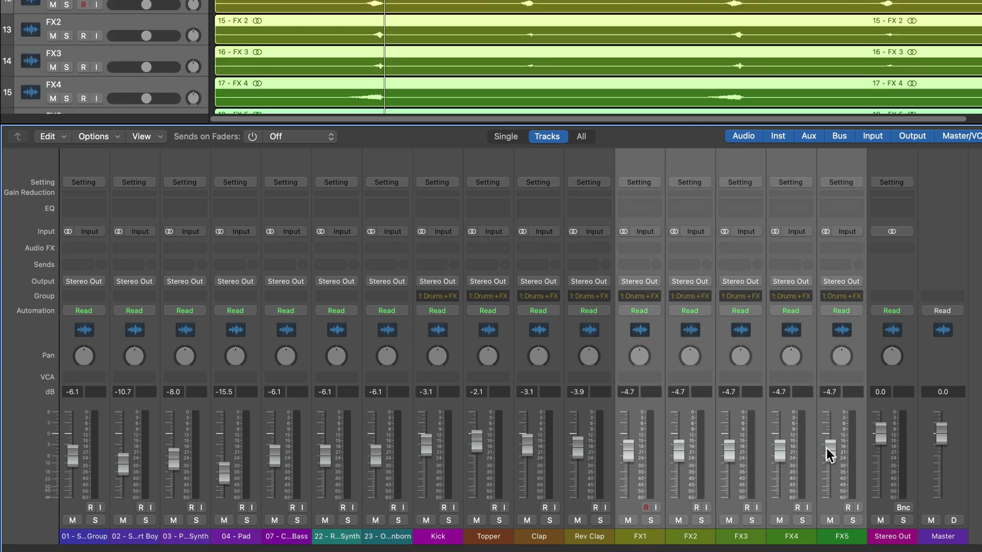
{"action": "key", "text": "g"}
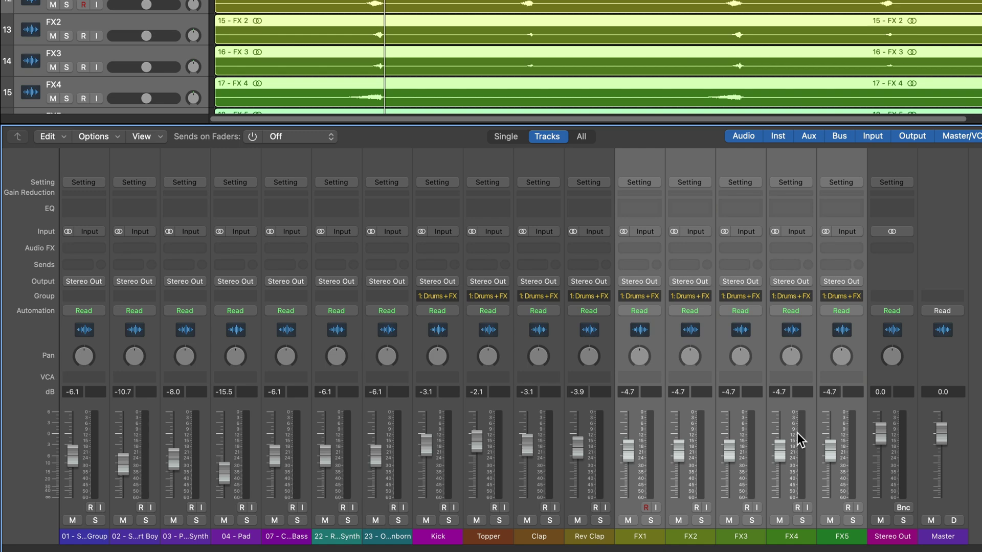
Step: Make the Drums + FX group link editing selection instead of volume
{"action": "key", "text": "x"}
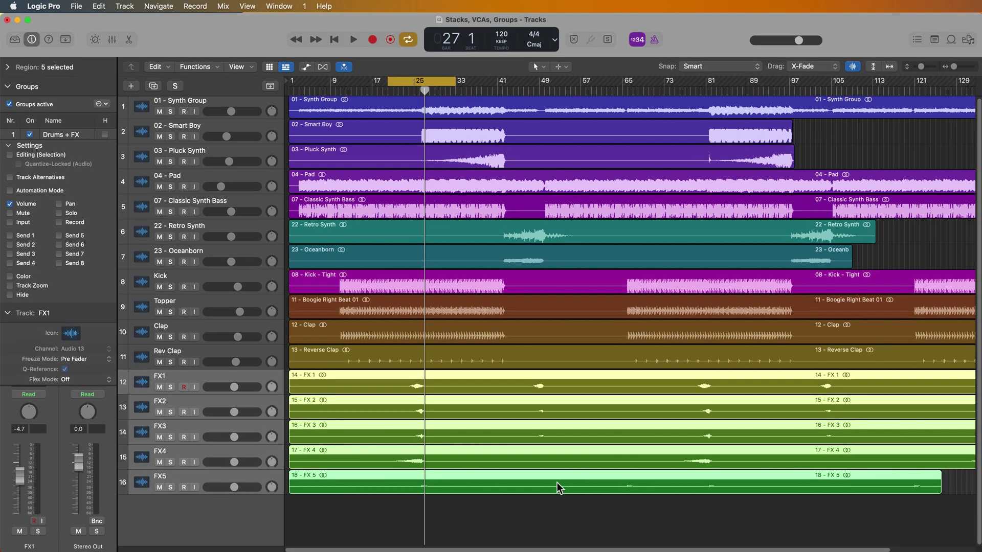
{"action": "left_click", "coordinate": [482, 526]}
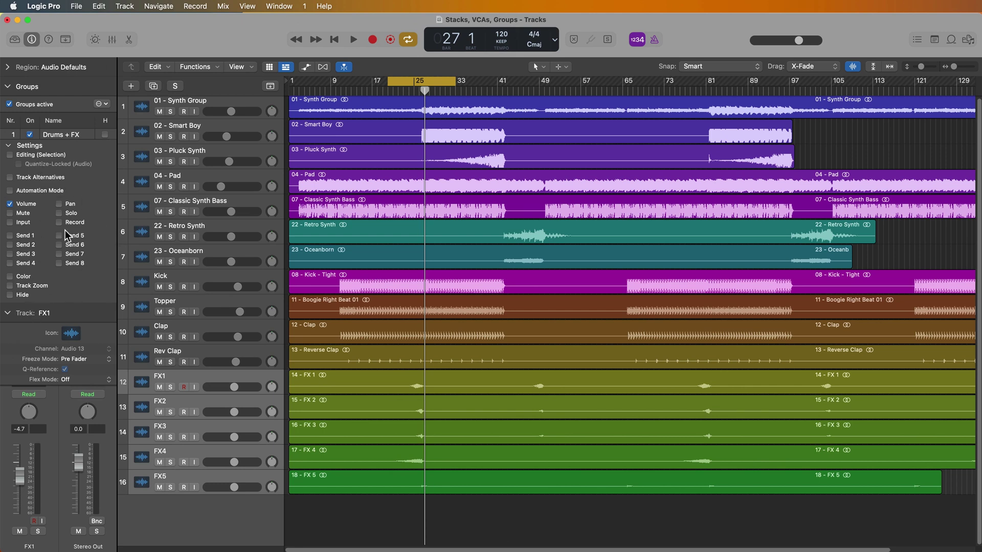
{"action": "left_click", "coordinate": [28, 154]}
{"action": "left_click", "coordinate": [42, 204]}
Step: Test a marquee range split across the grouped regions, then undo it
{"action": "left_click_drag", "start_coordinate": [356, 386], "coordinate": [451, 388]}
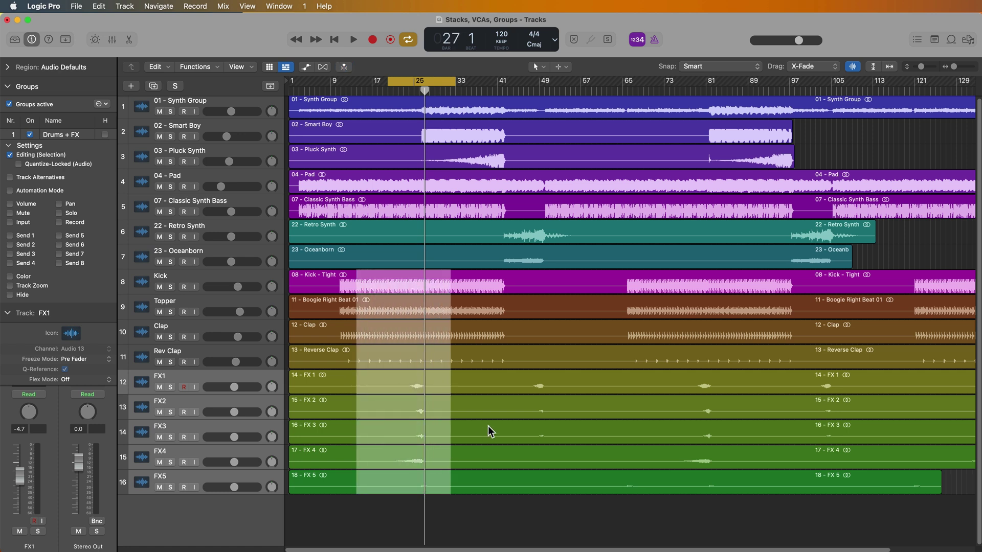
{"action": "left_click_drag", "start_coordinate": [333, 302], "coordinate": [512, 381]}
{"action": "left_click", "coordinate": [494, 387]}
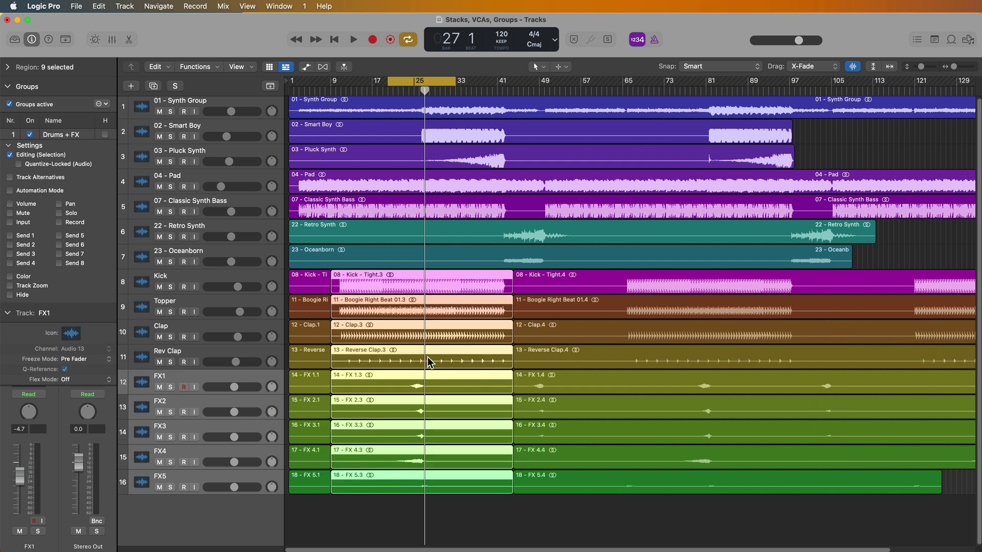
{"action": "key", "text": "super+z"}
{"action": "left_click", "coordinate": [559, 508]}
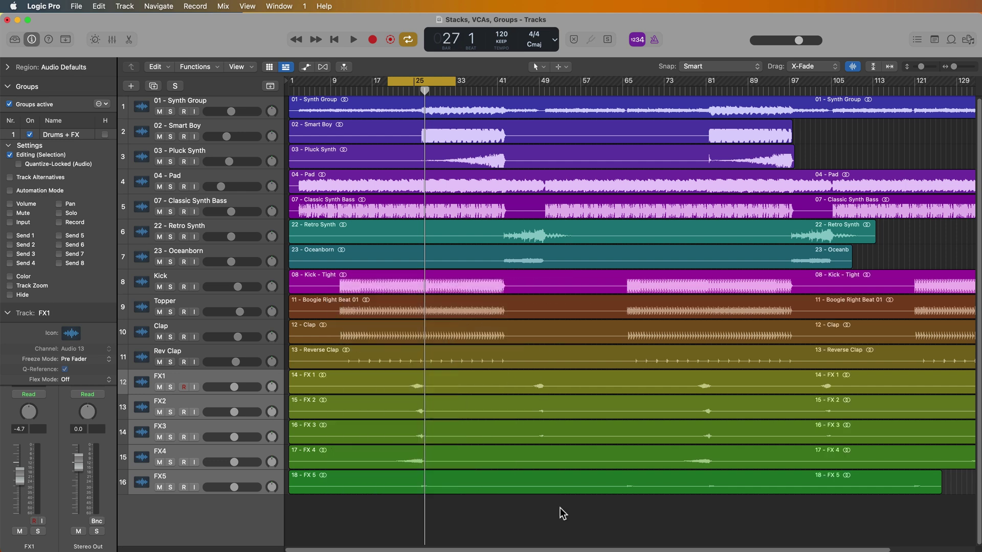
Step: Test a Scissors split on the grouped regions, undo it, and reopen the mixer
{"action": "left_click", "coordinate": [561, 66]}
{"action": "left_click", "coordinate": [596, 126]}
{"action": "left_click", "coordinate": [600, 360]}
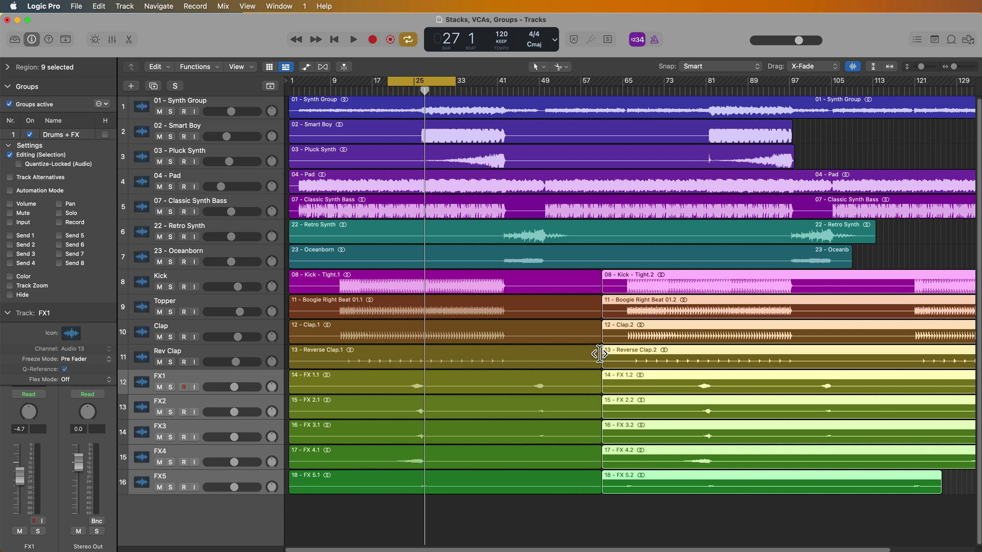
{"action": "key", "text": "super+z"}
{"action": "left_click", "coordinate": [573, 507]}
{"action": "key", "text": "x"}
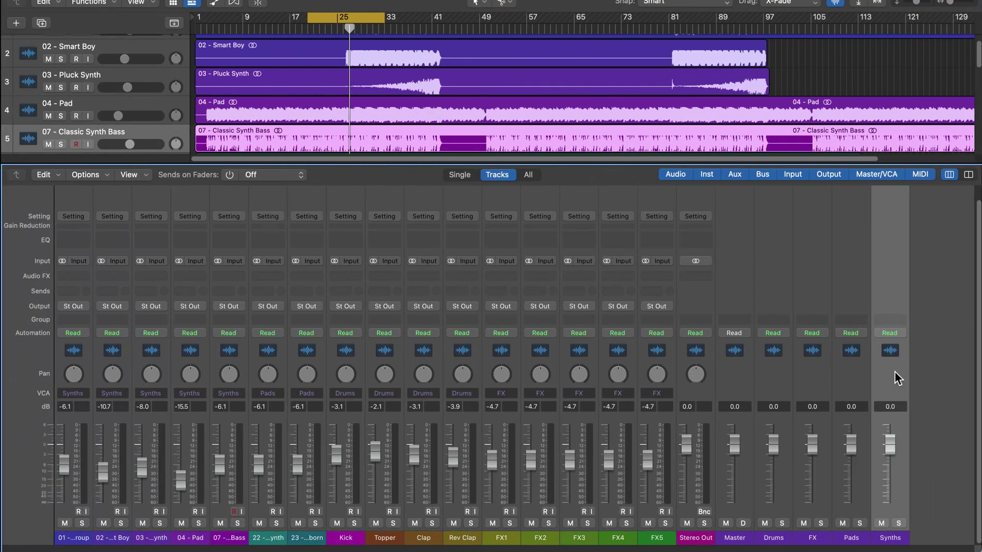
Step: Put the Drums, FX, Pads and Synths VCAs in a new Group 2 and test linked faders
{"action": "left_click", "coordinate": [772, 538], "text": "shift"}
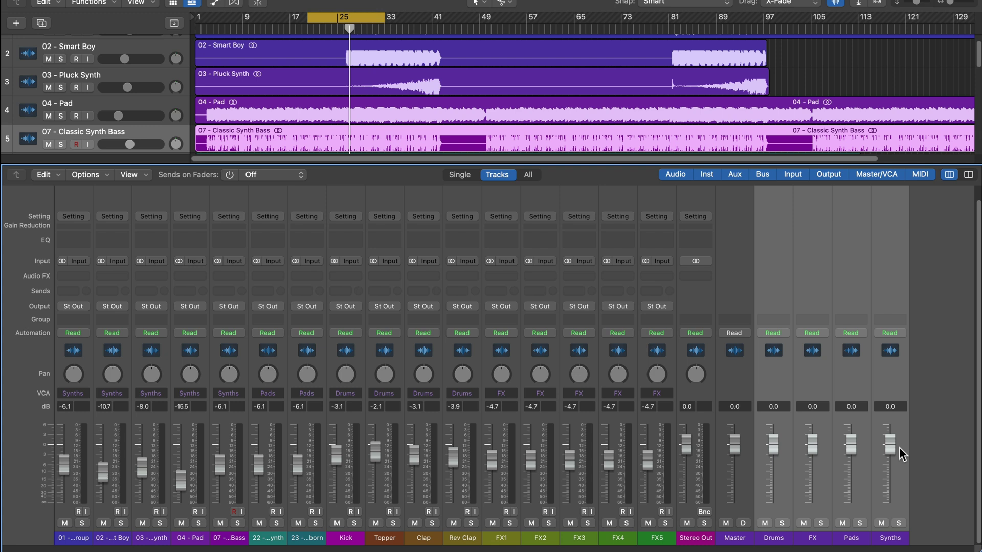
{"action": "left_click", "coordinate": [784, 321]}
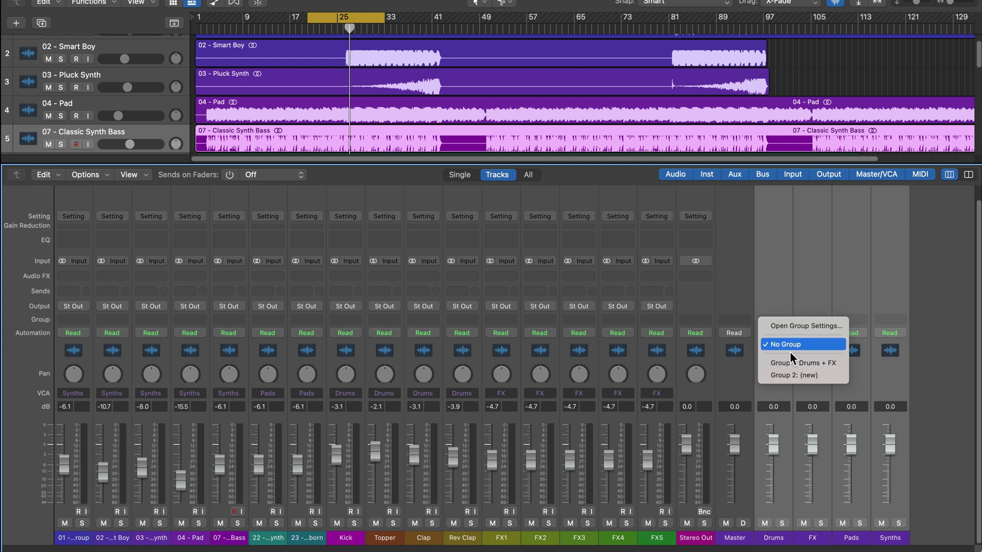
{"action": "left_click", "coordinate": [786, 374]}
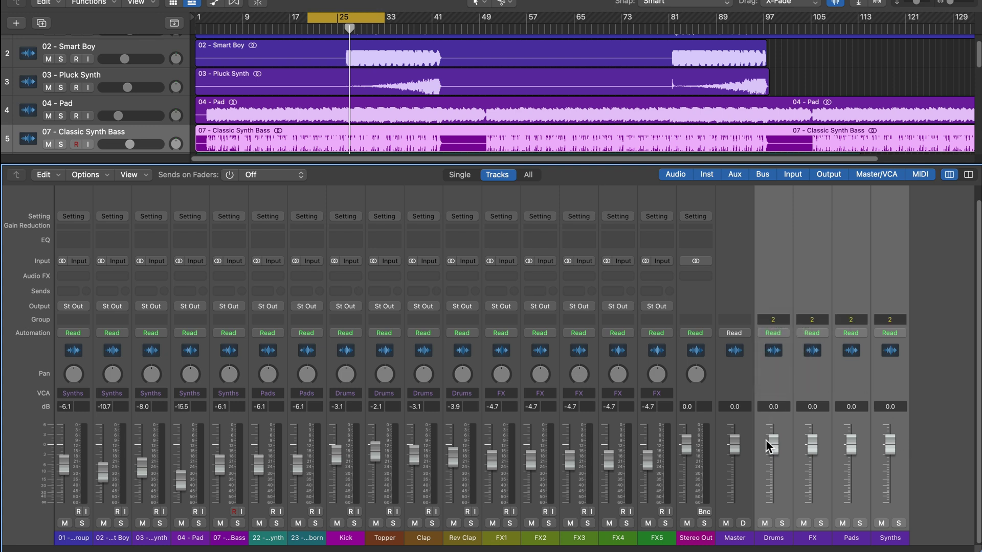
{"action": "left_click_drag", "start_coordinate": [773, 444], "coordinate": [772, 482]}
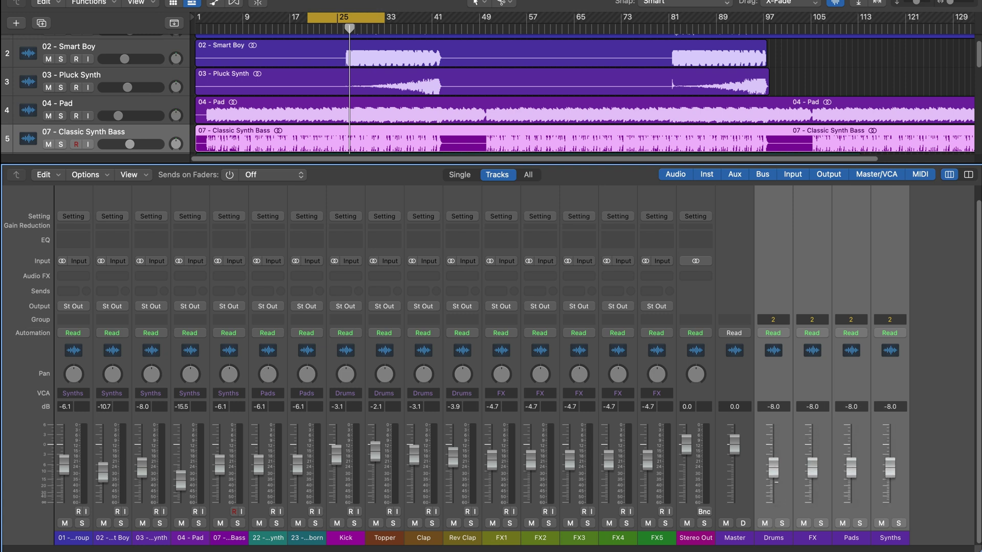
{"action": "left_click", "coordinate": [773, 481], "text": "alt"}
Step: Rebalance the grouped VCAs, lowering FX alone to -10.9 dB with group linking suspended
{"action": "left_click", "coordinate": [780, 541]}
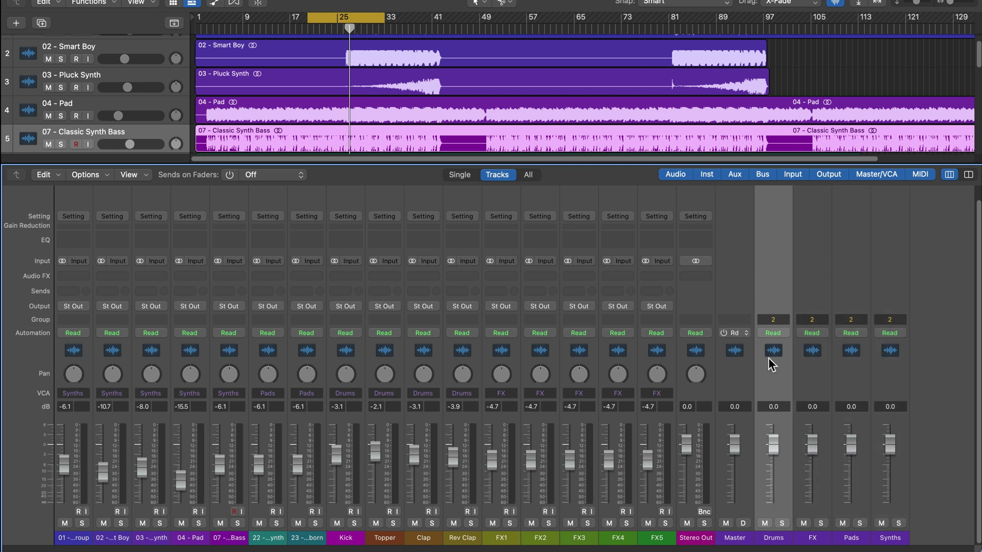
{"action": "left_click_drag", "start_coordinate": [850, 444], "coordinate": [813, 476]}
{"action": "key", "text": "super+g"}
{"action": "mouse_move", "coordinate": [889, 459]}
{"action": "left_mouse_down"}
{"action": "mouse_move", "coordinate": [890, 448]}
{"action": "mouse_move", "coordinate": [890, 496]}
{"action": "mouse_move", "coordinate": [889, 448]}
{"action": "left_mouse_up"}
{"action": "key", "text": "super+g"}
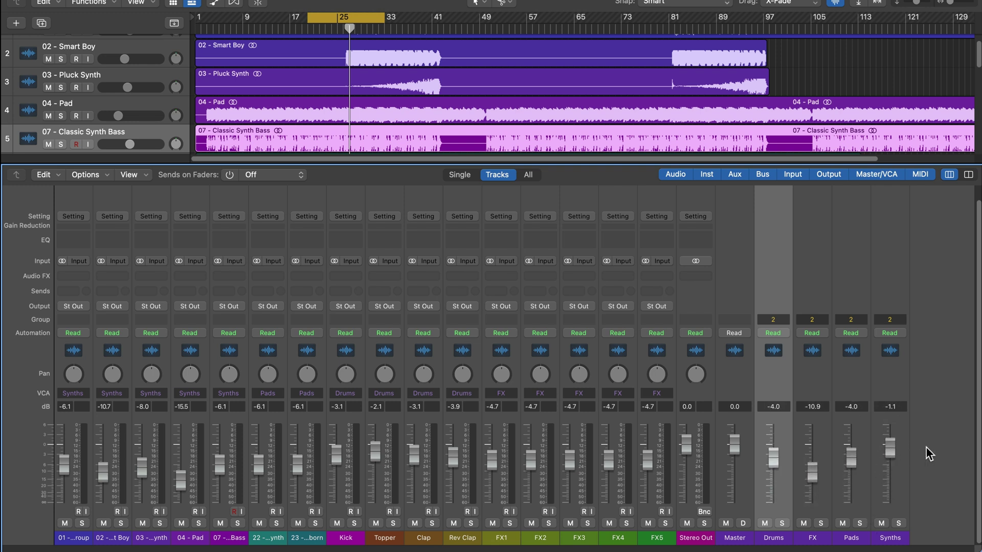